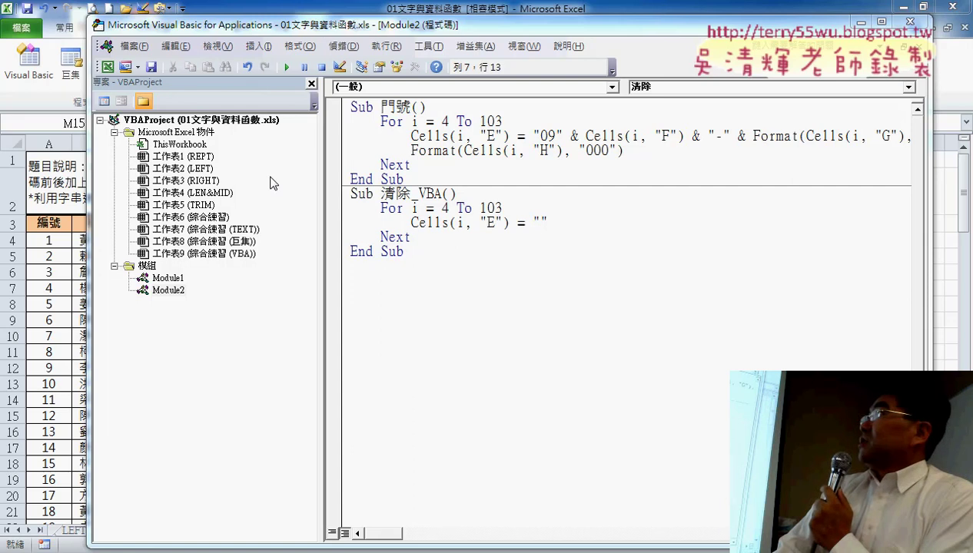
Show the Properties window and rename Module1 to Module_巨集.
left_click(217, 46)
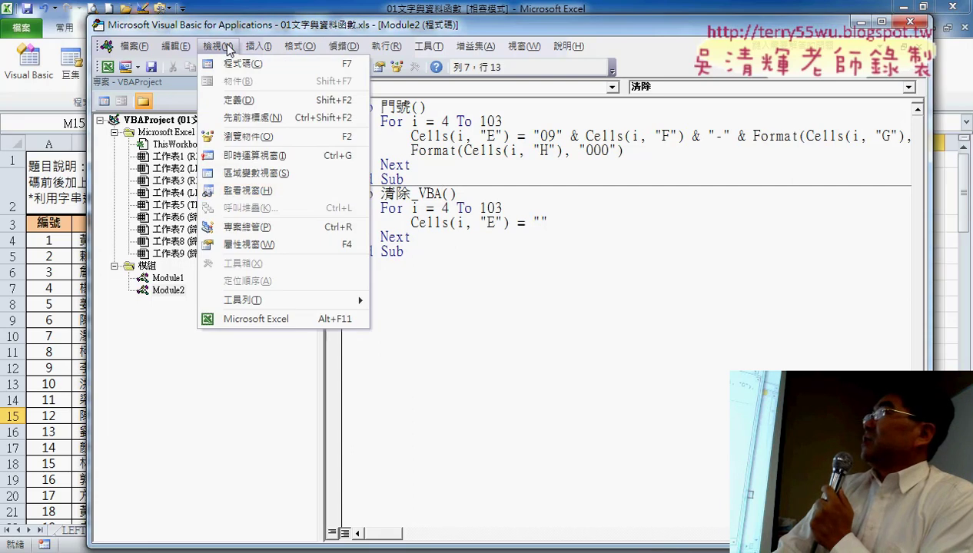
left_click(241, 246)
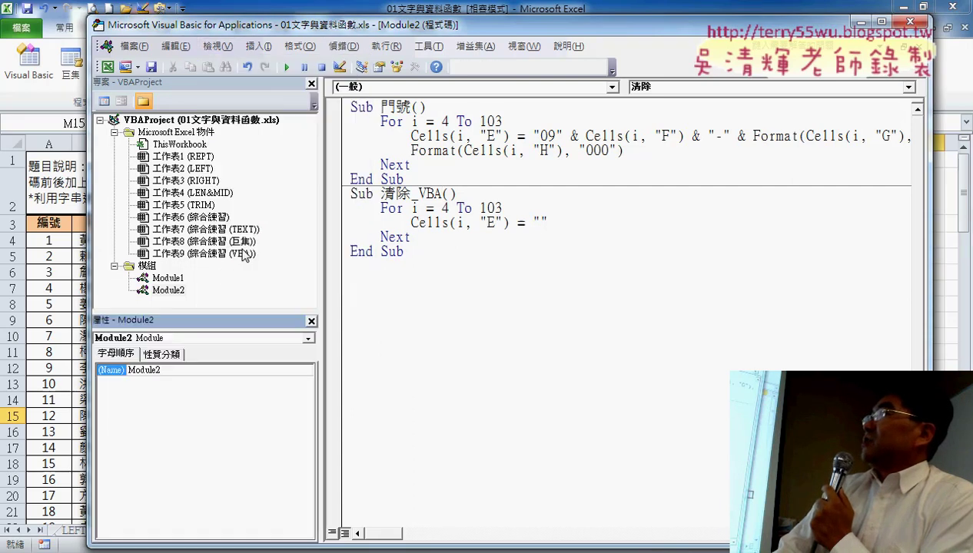
left_click(166, 279)
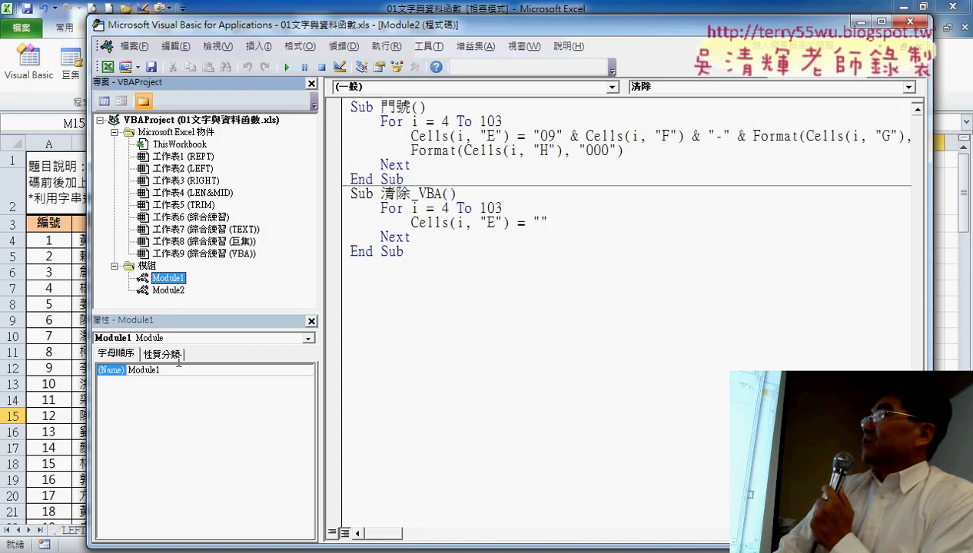
left_click_drag(169, 371, 156, 370)
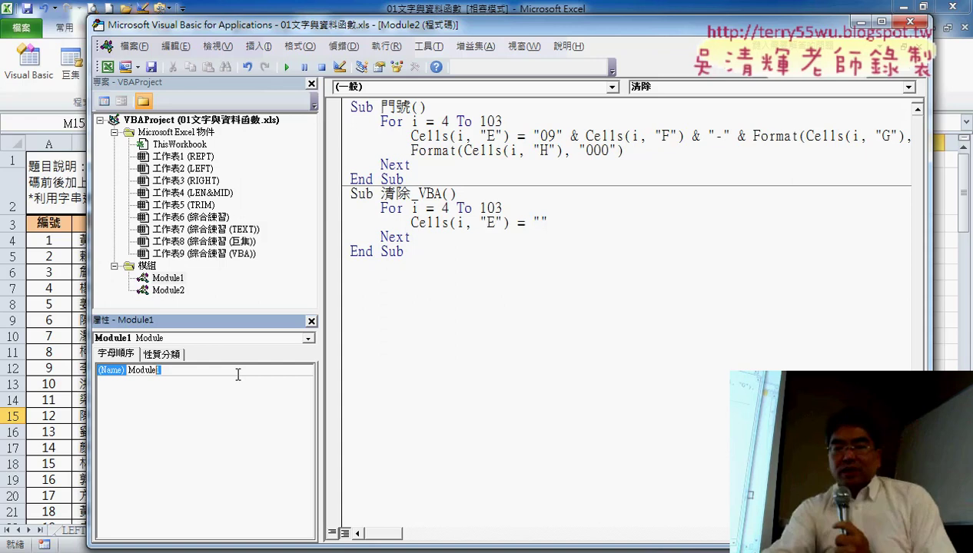
type("_")
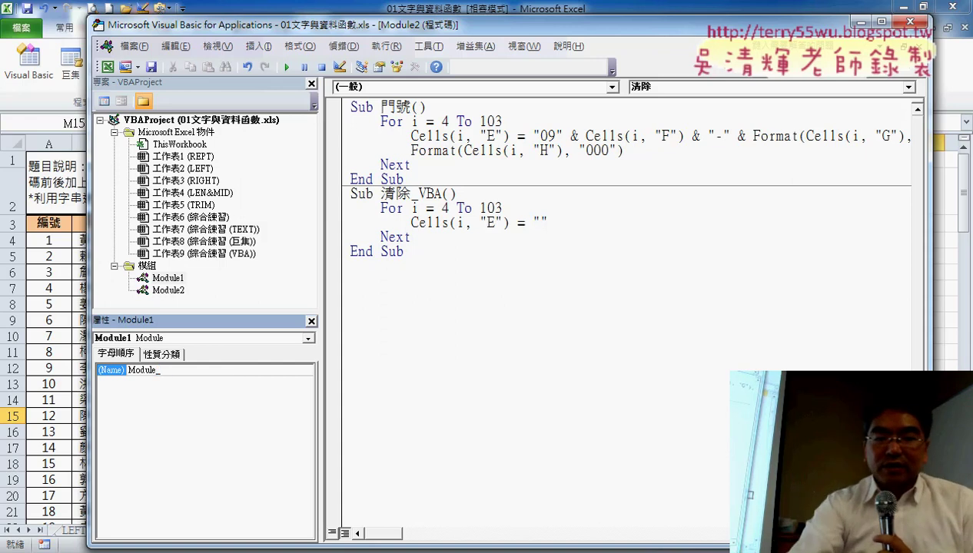
type("g")
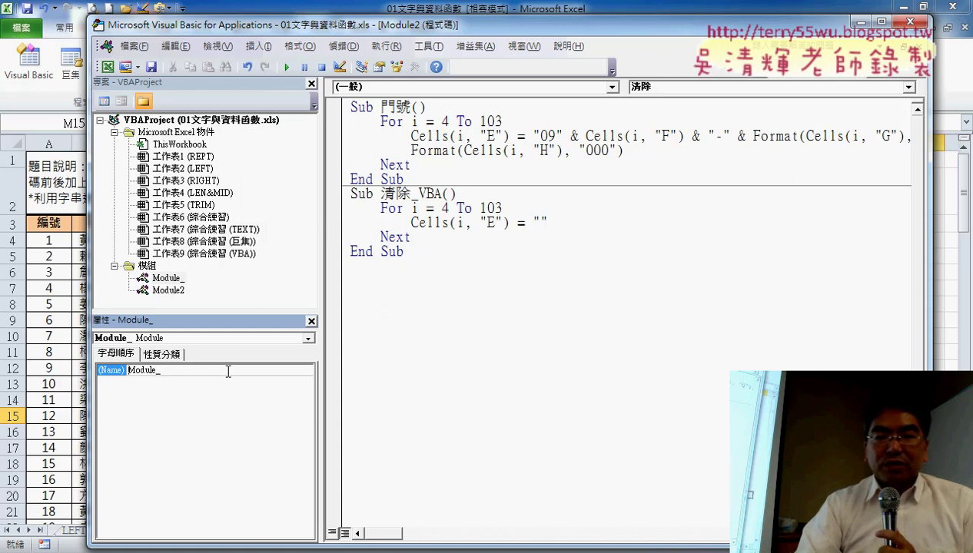
type("h")
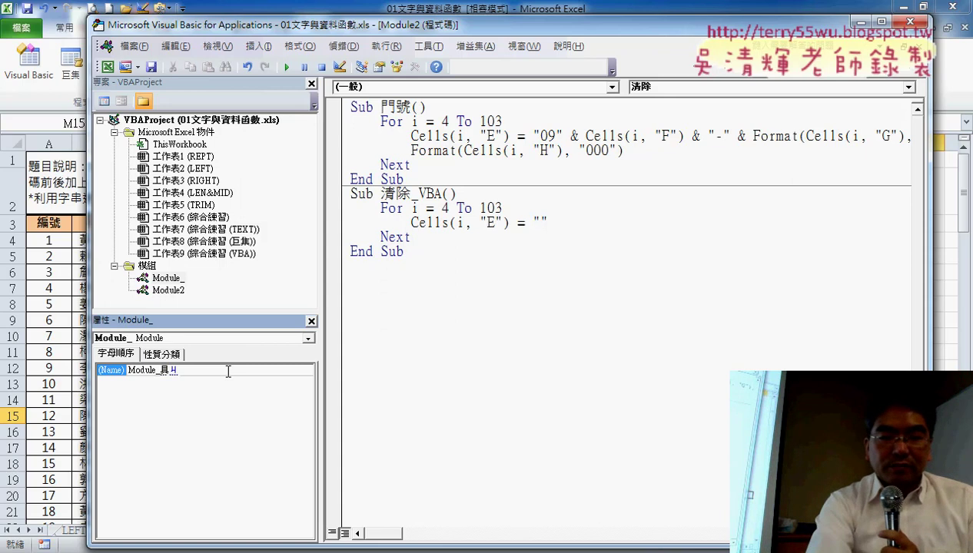
type("巨集")
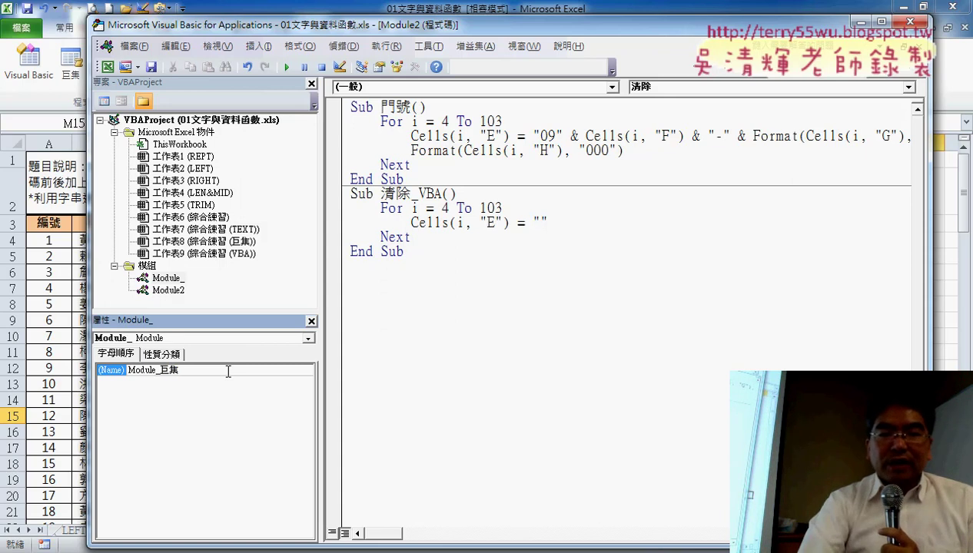
key("Return")
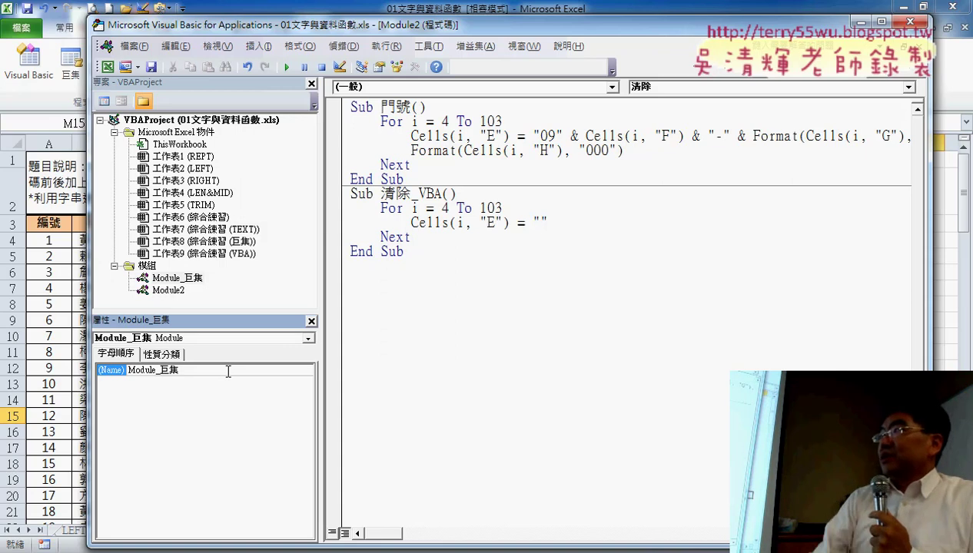
Rename Module2 to Module_VBA through its (Name) property.
left_click(172, 298)
left_click(172, 292)
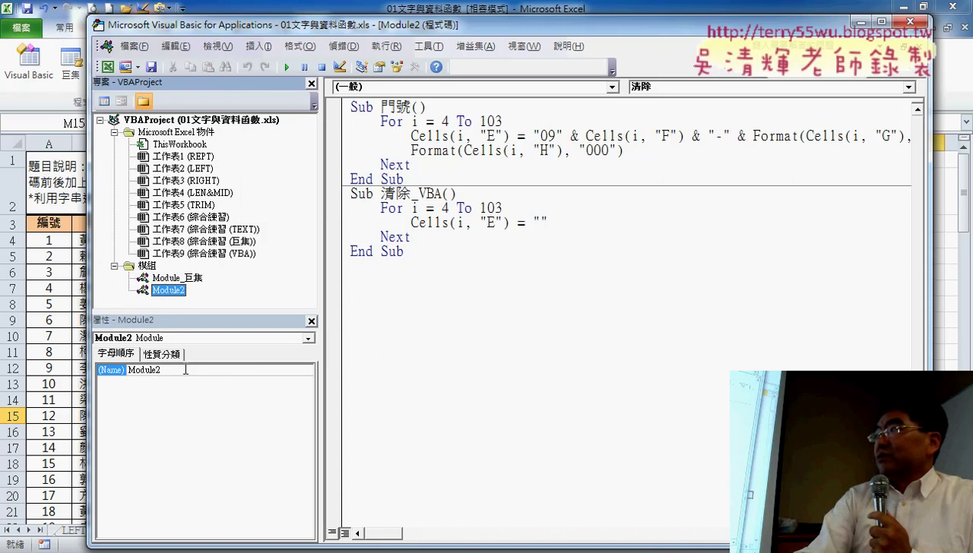
left_click_drag(155, 370, 164, 372)
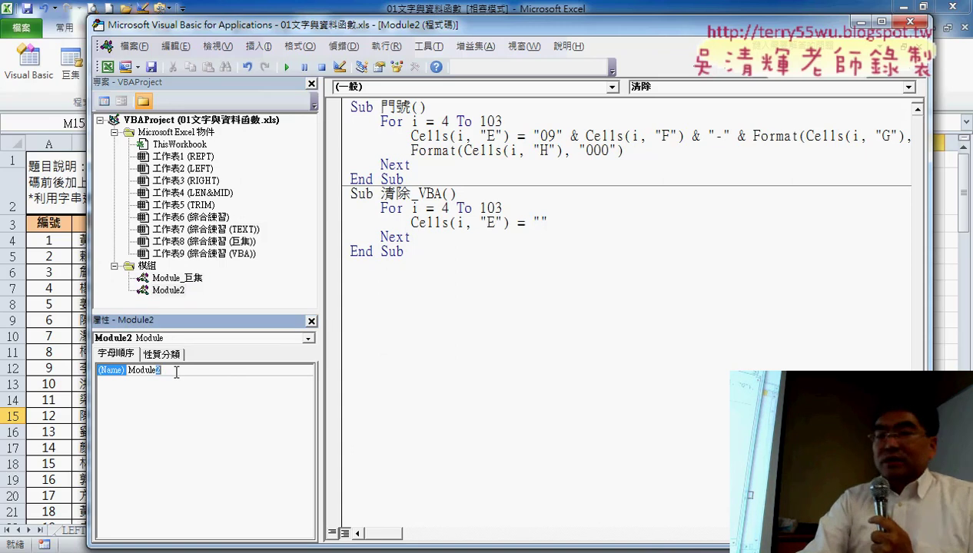
key("BackSpace")
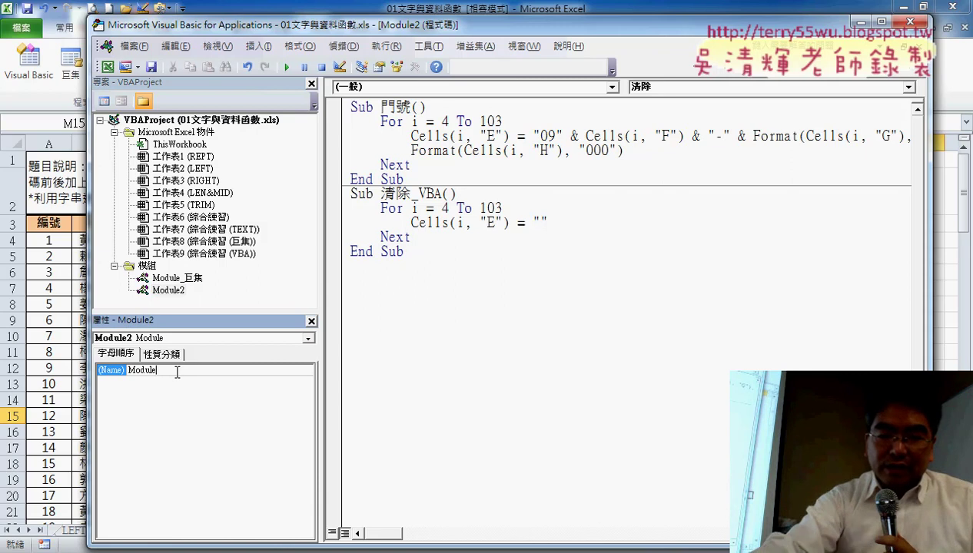
type("_VBA")
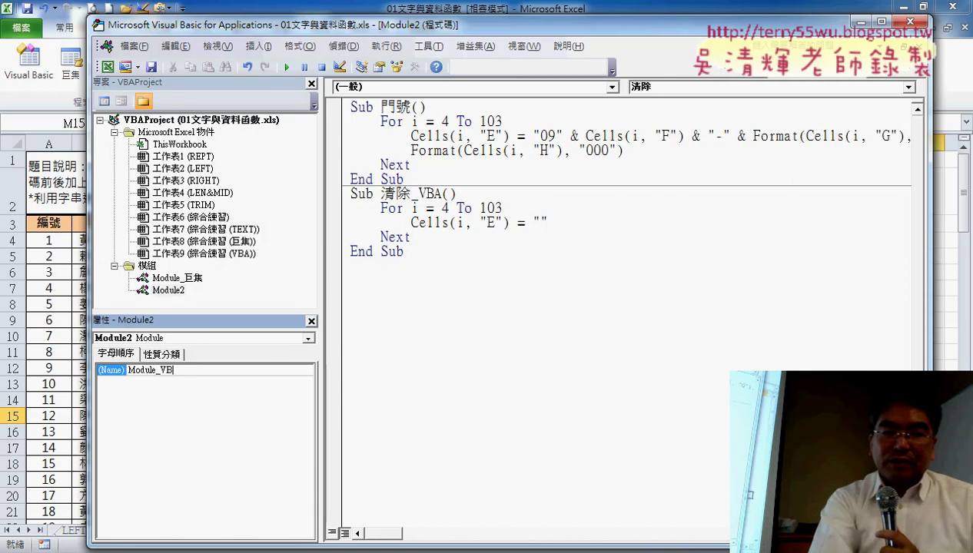
key("Return")
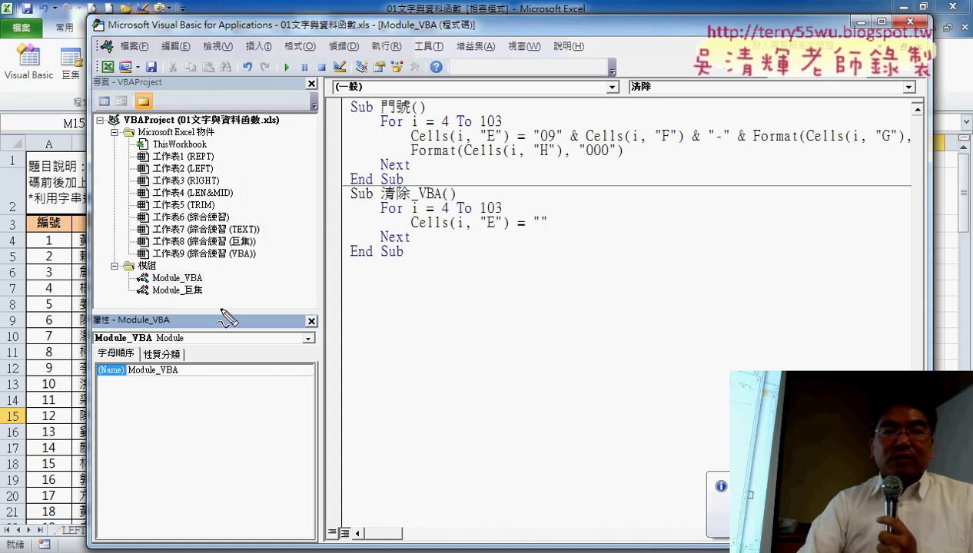
left_click_drag(204, 303, 223, 291)
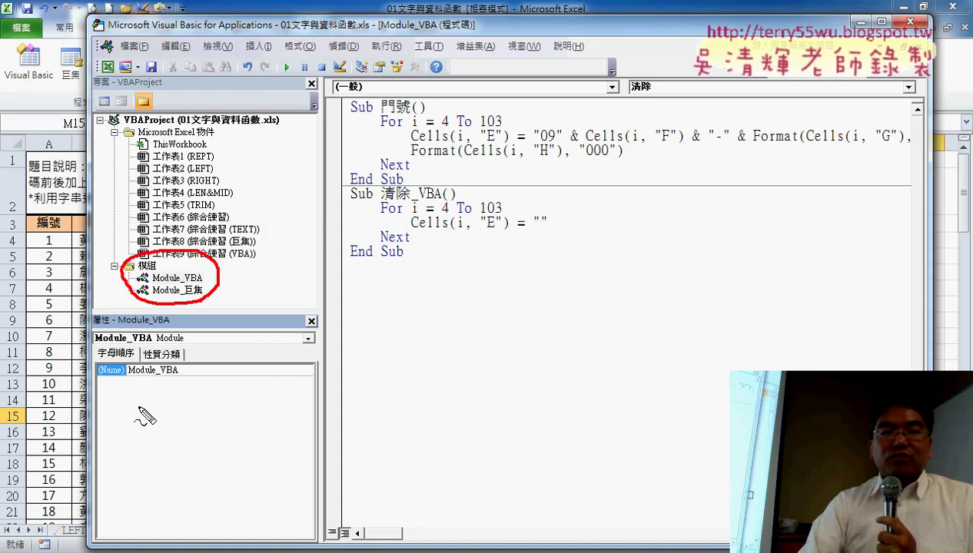
Bring up Module_巨集's code with its 手機號碼串接 and 清除 macros.
mouse_move(135, 405)
left_mouse_down()
mouse_move(206, 366)
mouse_move(143, 416)
left_mouse_up()
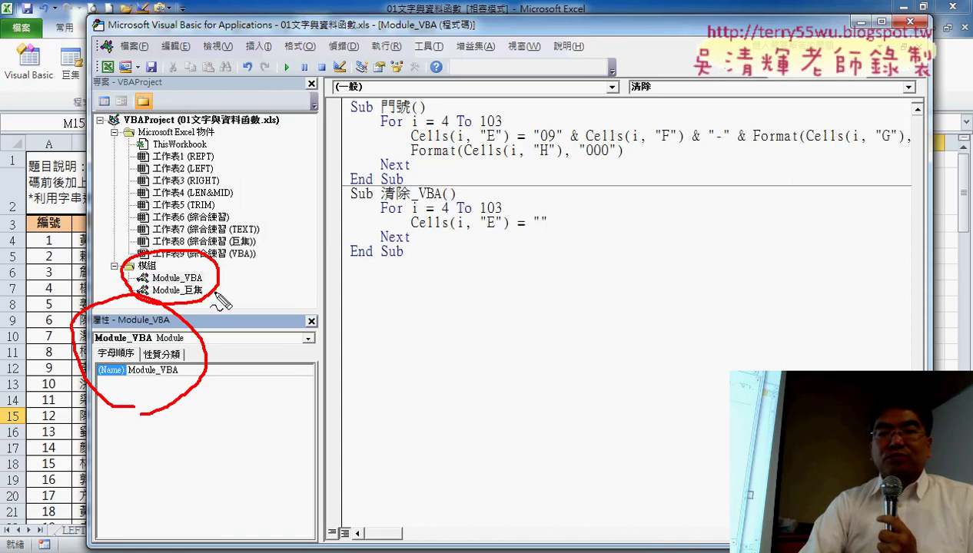
mouse_move(217, 299)
left_mouse_down()
mouse_move(181, 357)
mouse_move(208, 361)
left_mouse_up()
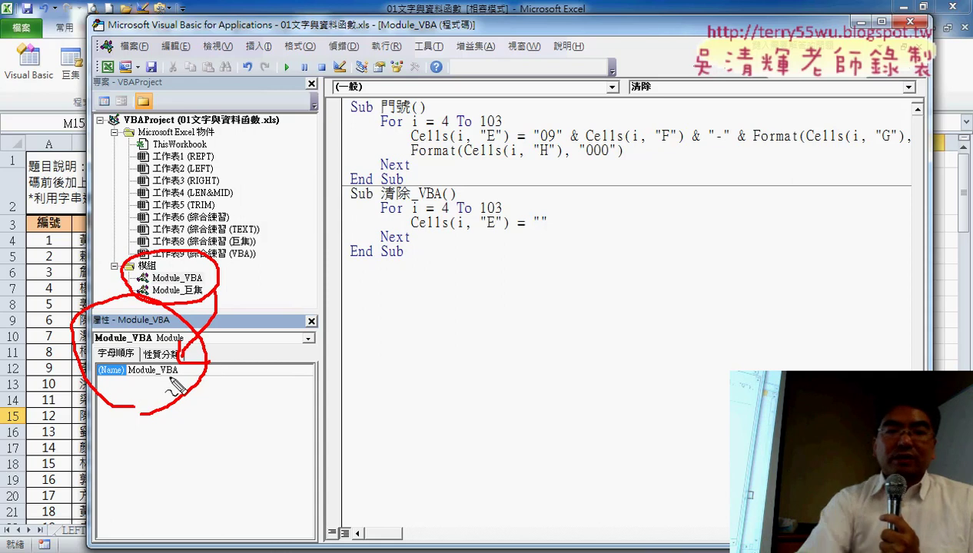
key("Escape")
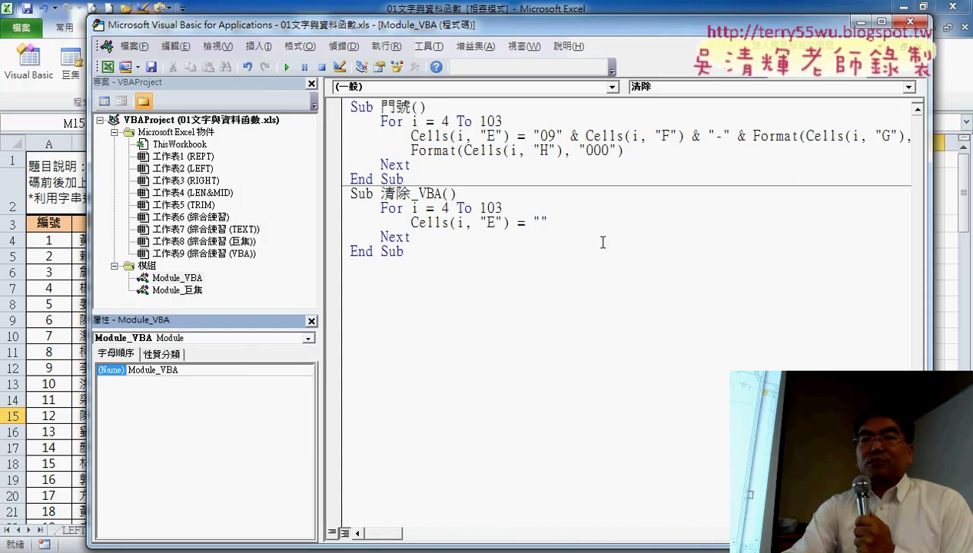
key("ctrl+Tab")
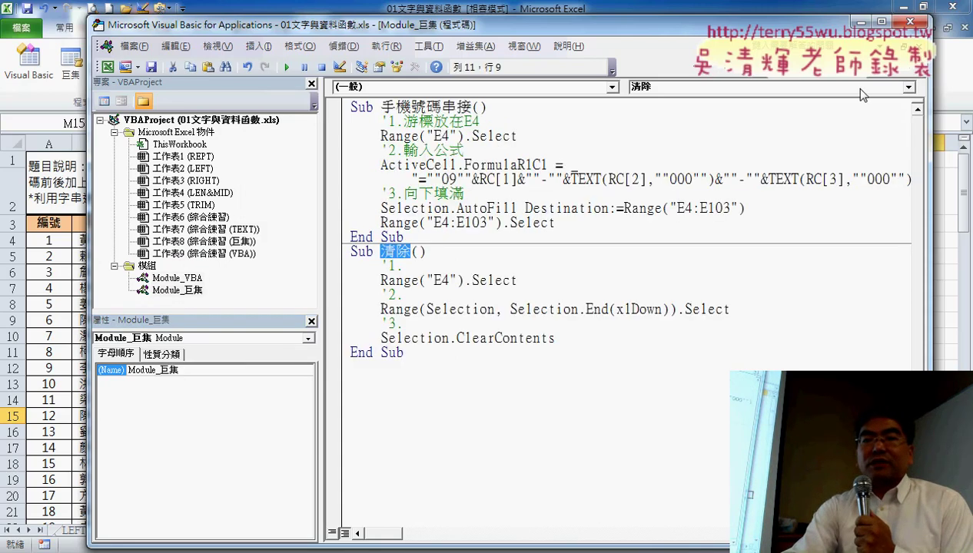
Close the code, Properties and project panes, then reopen the editor from Excel.
left_click(907, 45)
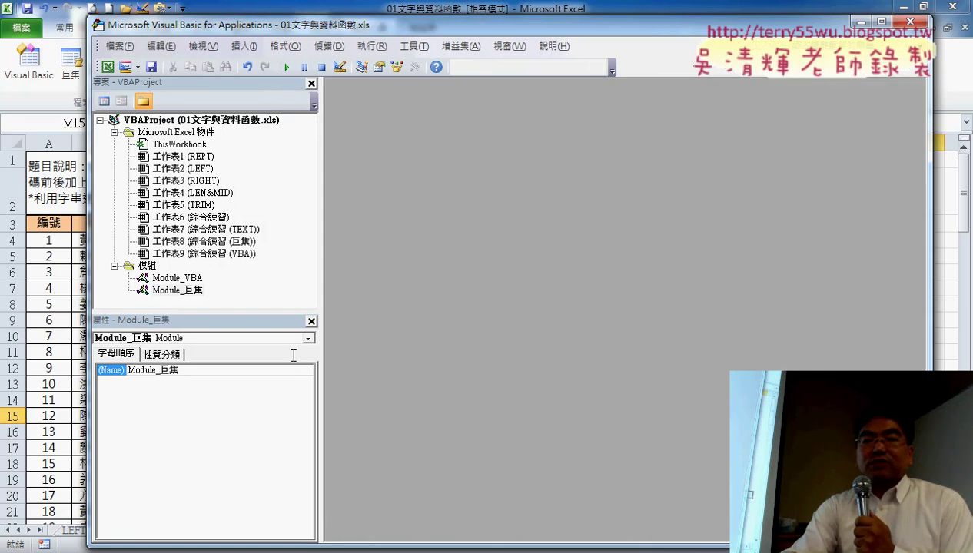
left_click(312, 321)
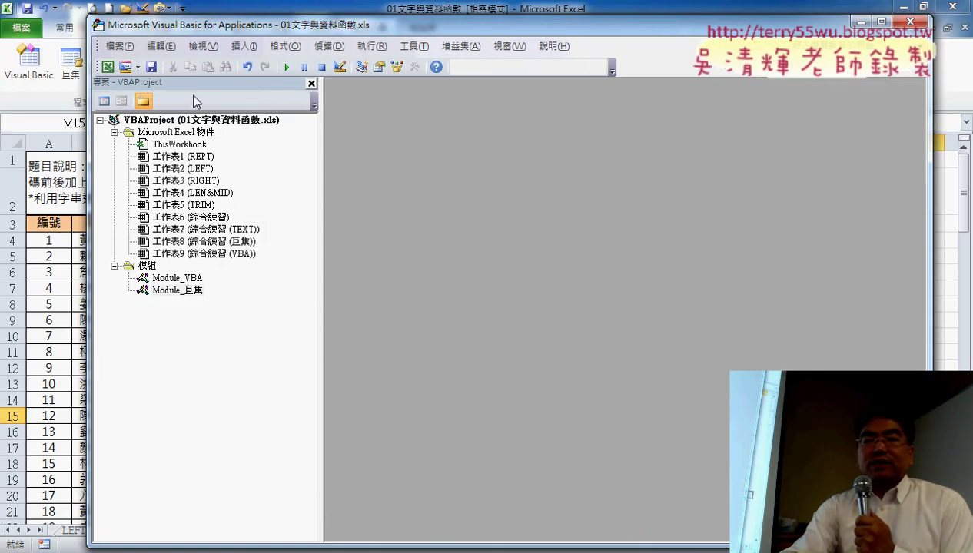
left_click(311, 84)
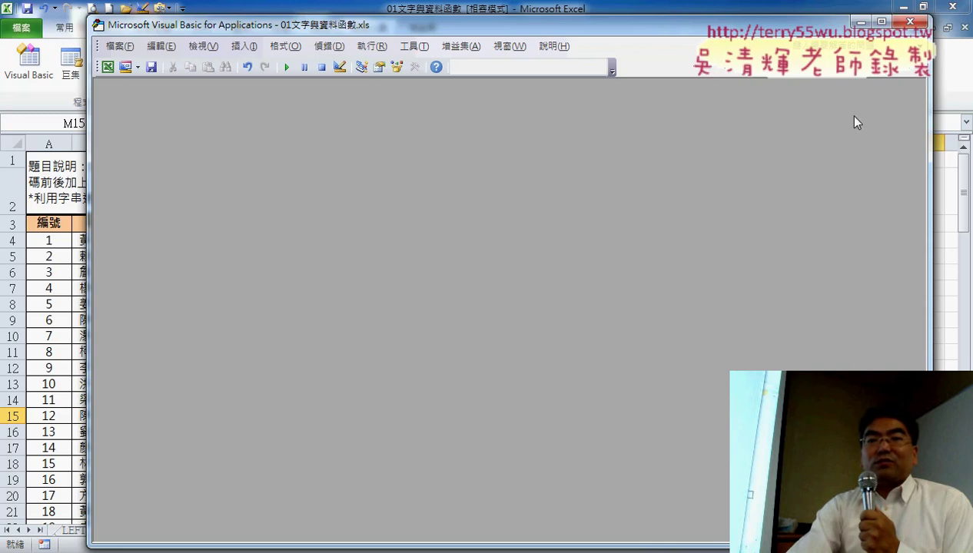
left_click(107, 67)
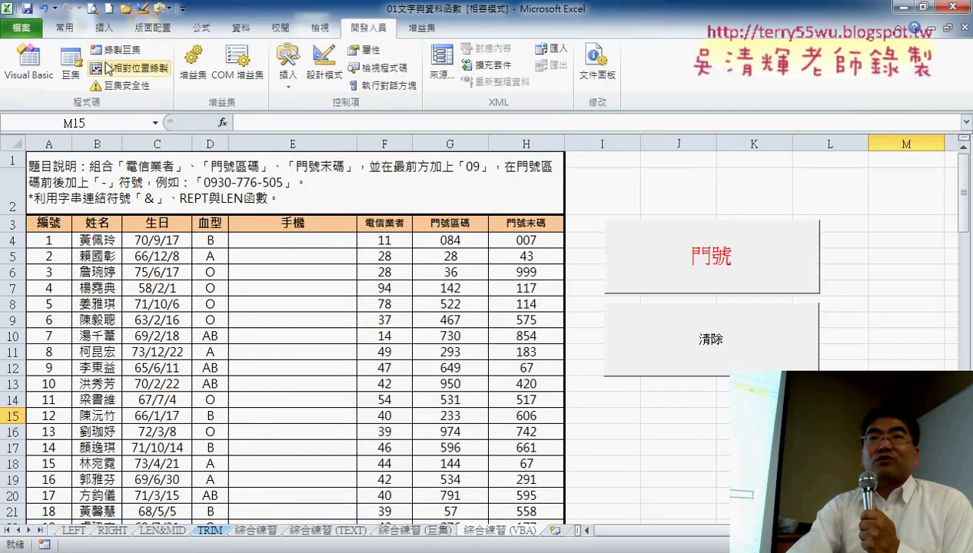
left_click(43, 69)
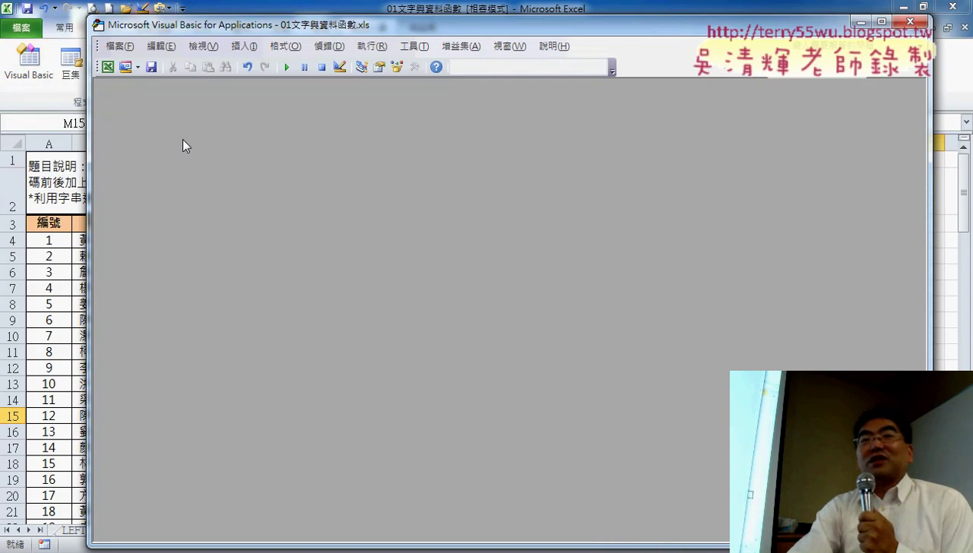
Restore the project tree, then open and close Module_VBA's code window.
left_click(203, 46)
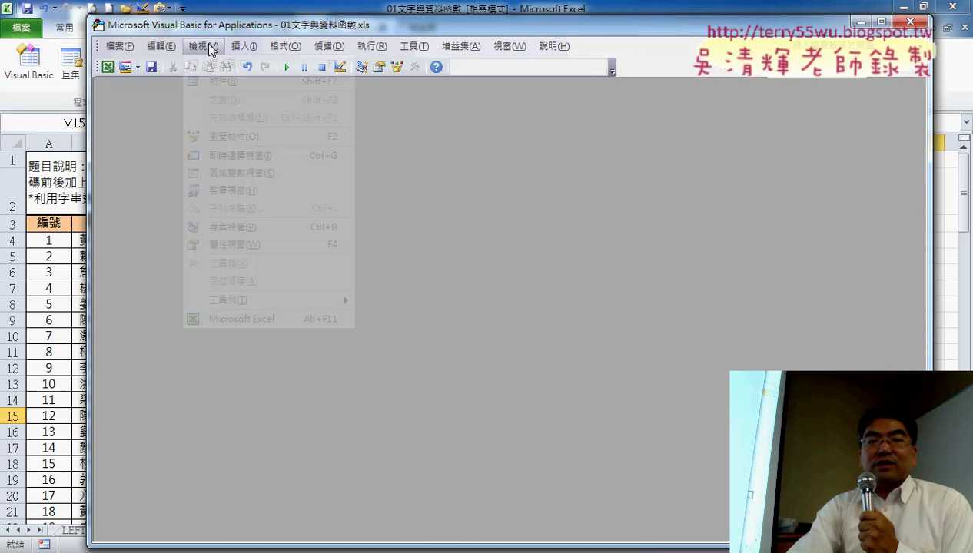
left_click(255, 229)
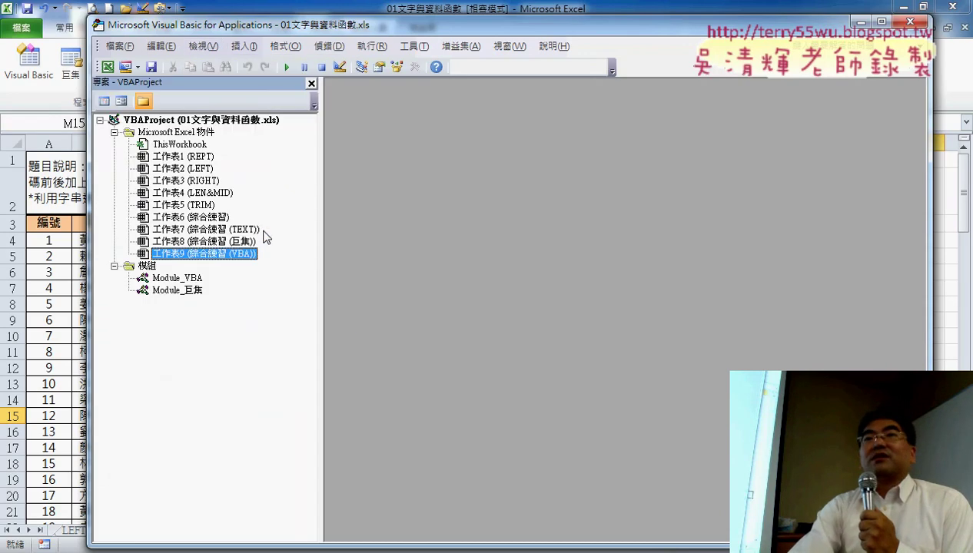
double_click(191, 279)
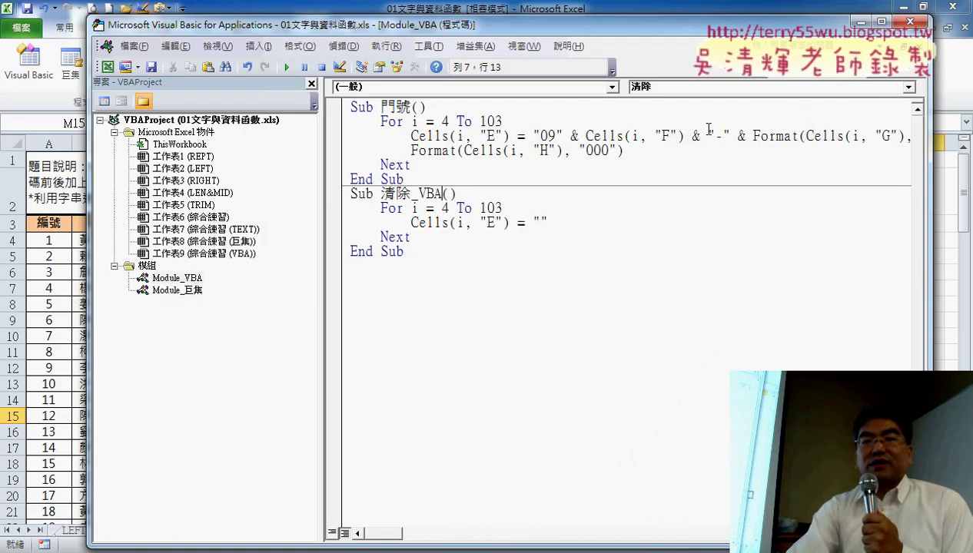
left_click(913, 48)
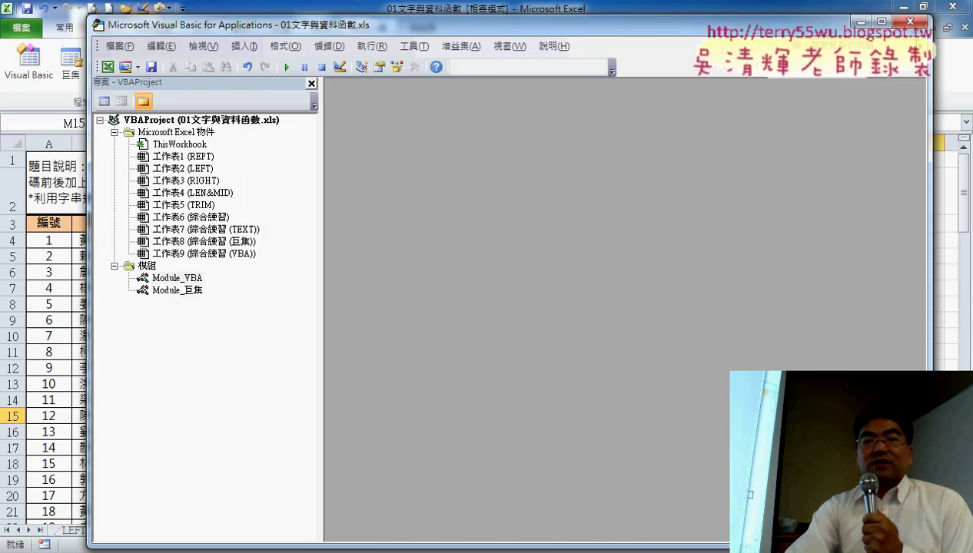
Redisplay the project tree with the Properties pane for Module_VBA beneath it.
left_click(311, 83)
left_click(201, 46)
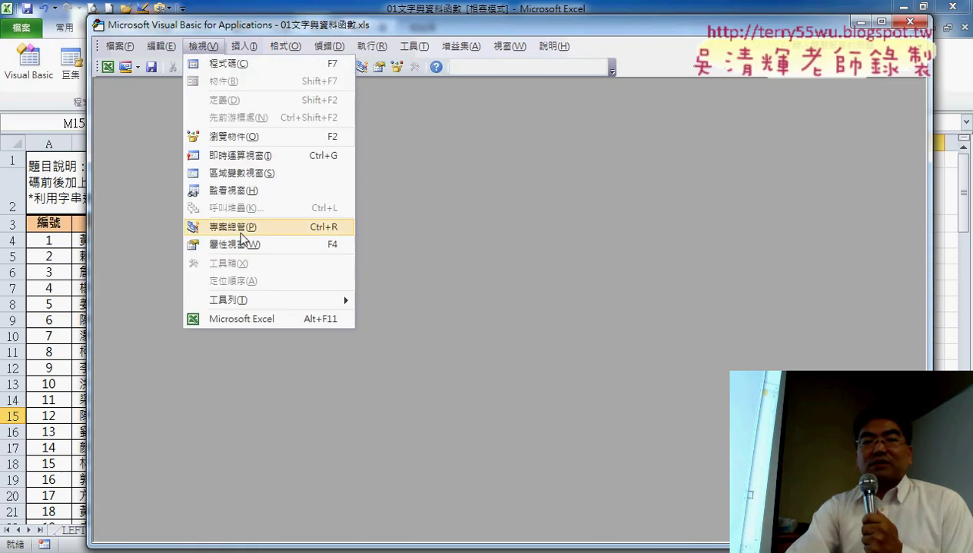
left_click(241, 230)
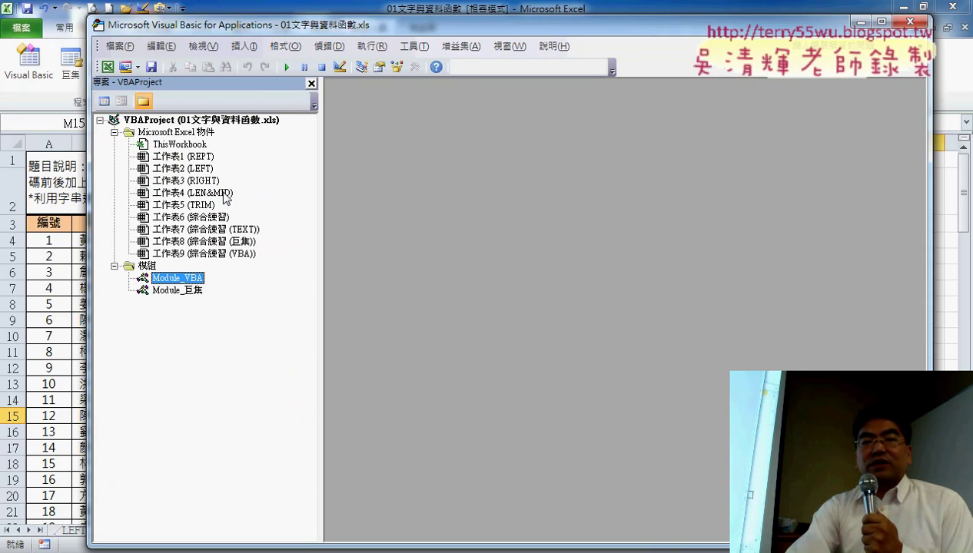
left_click(215, 48)
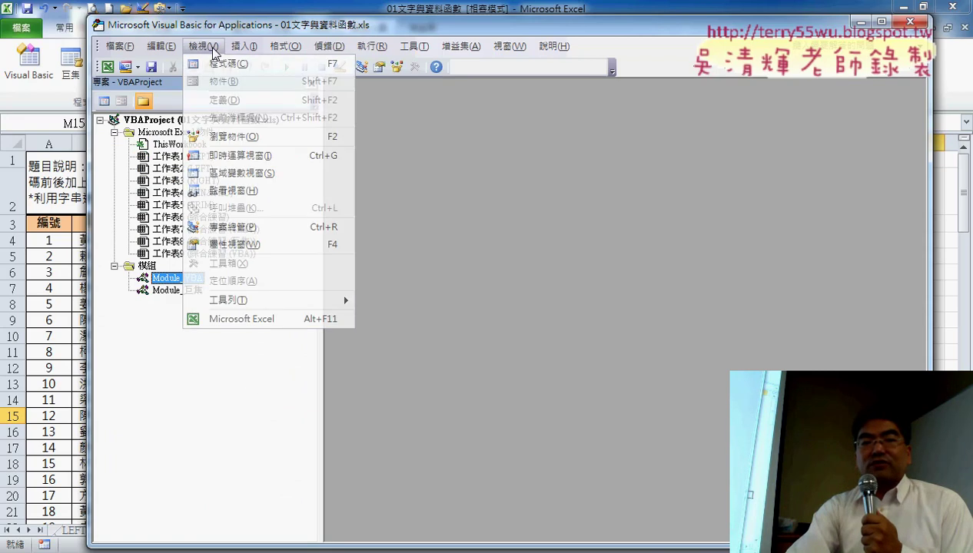
left_click(240, 245)
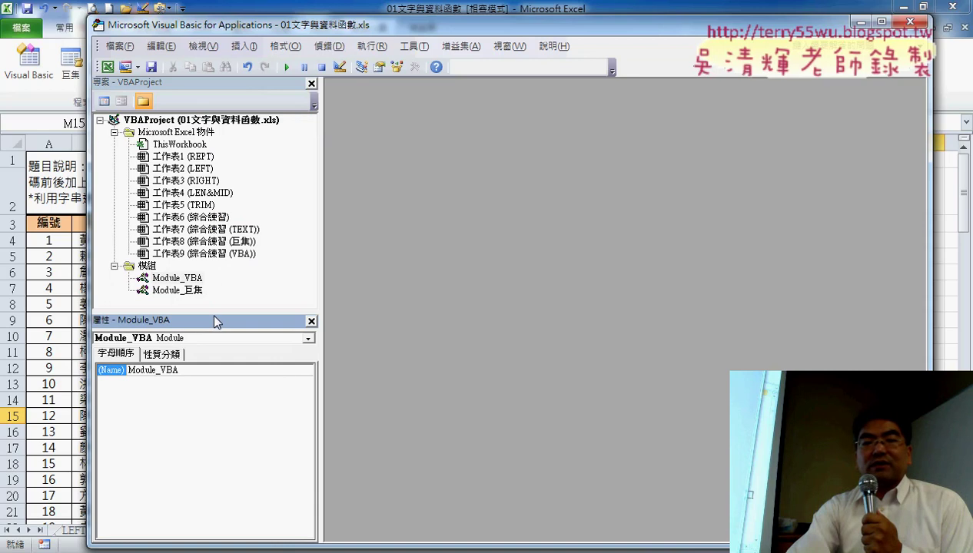
Enlarge the project tree pane and open Module_VBA's code window.
left_click_drag(214, 321, 216, 376)
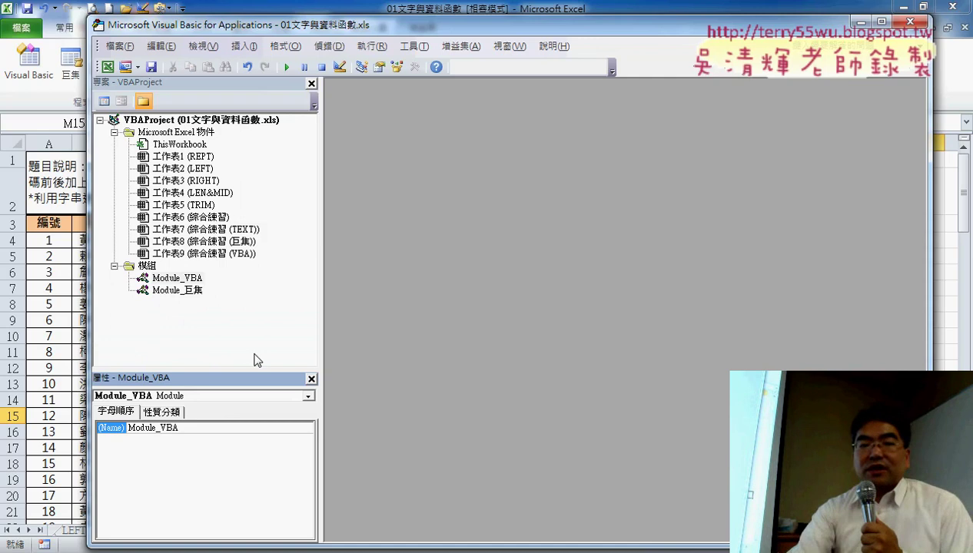
left_click(178, 278)
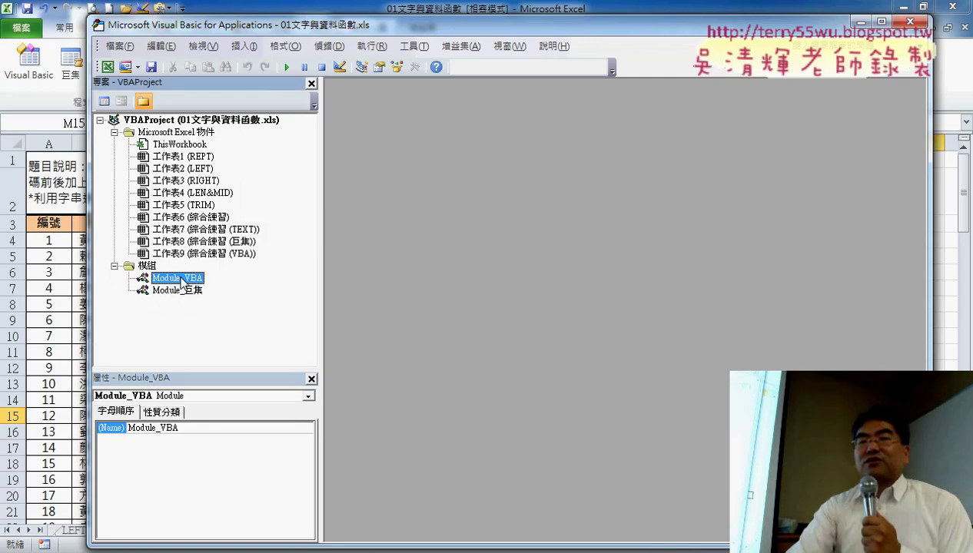
double_click(180, 280)
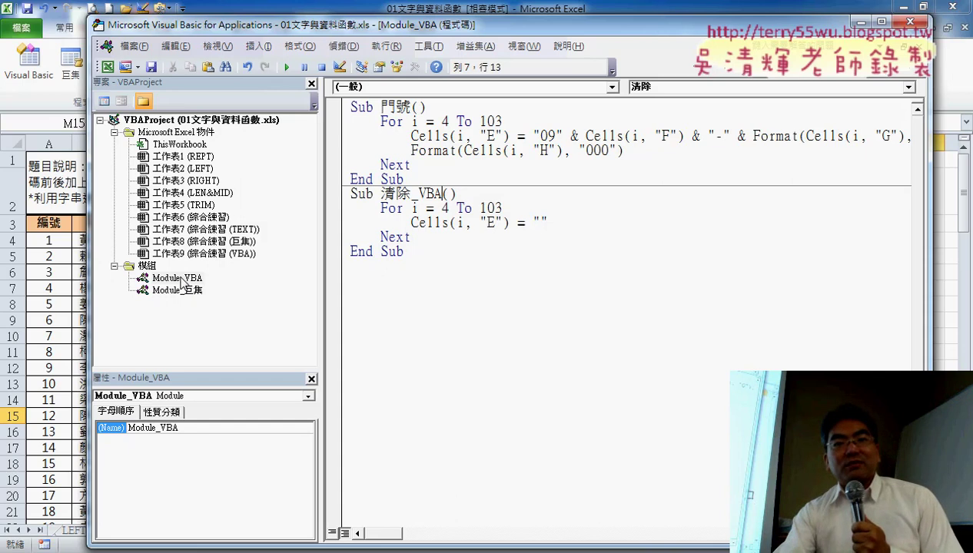
Close the VBA editor, reopen it, close it again and select cell E4.
left_click(909, 21)
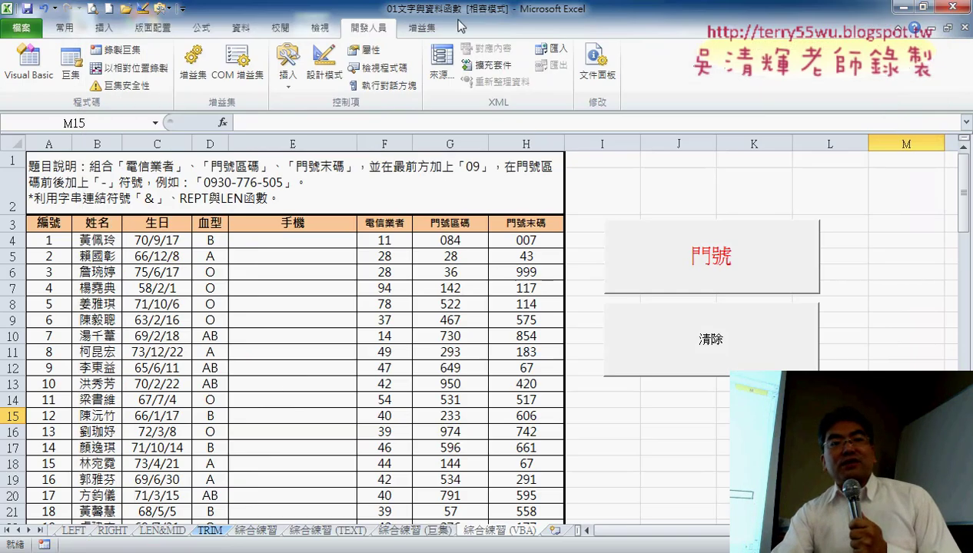
left_click(29, 65)
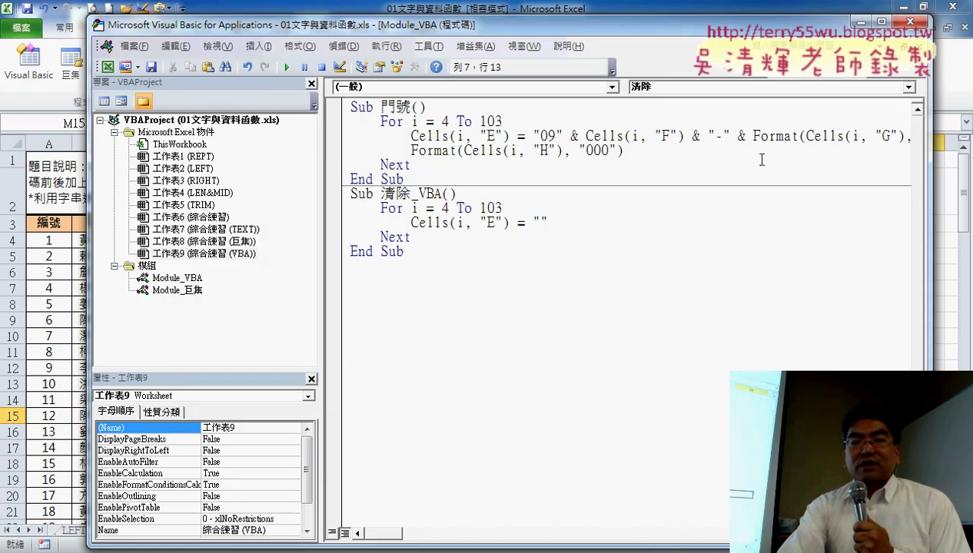
left_click(905, 31)
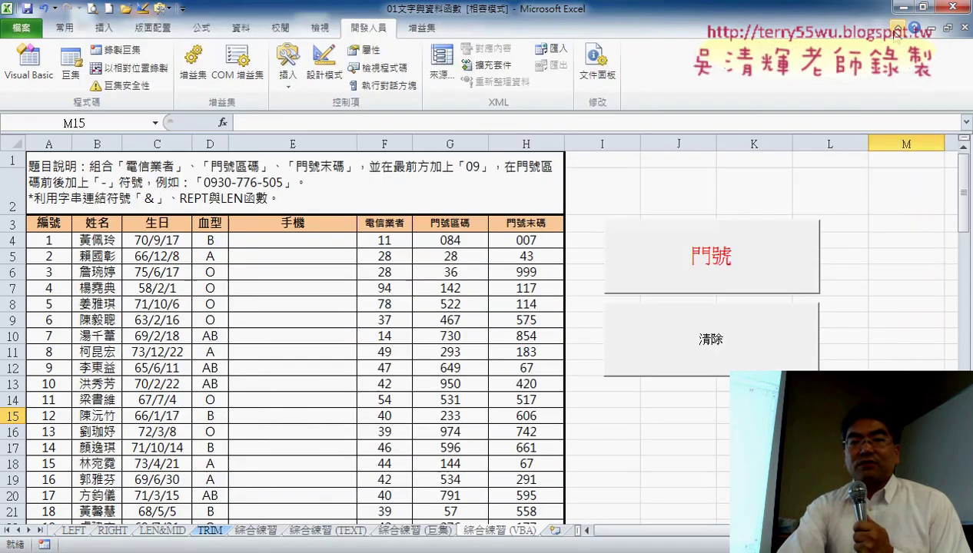
left_click(269, 243)
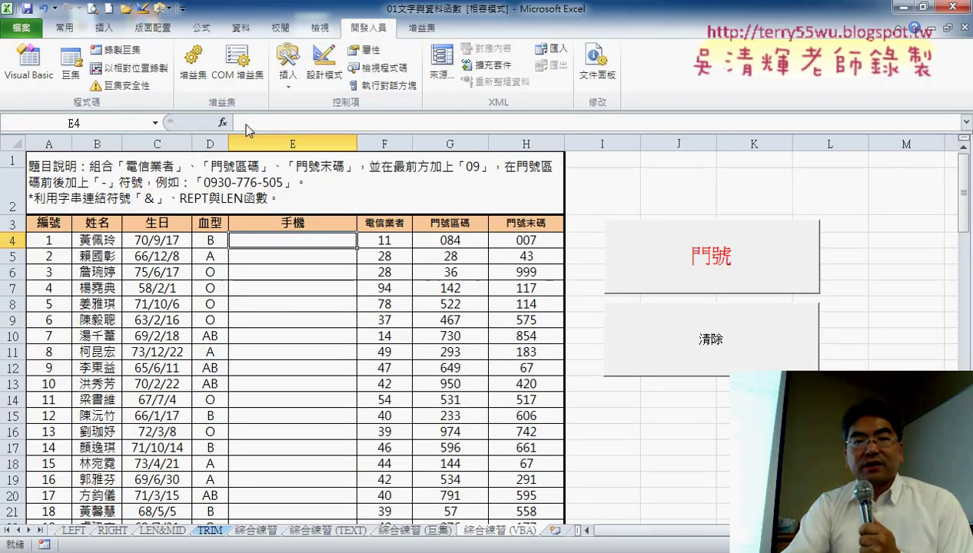
Bring the VBA editor back with Module_VBA's 門號 and 清除_VBA macros.
left_click(29, 66)
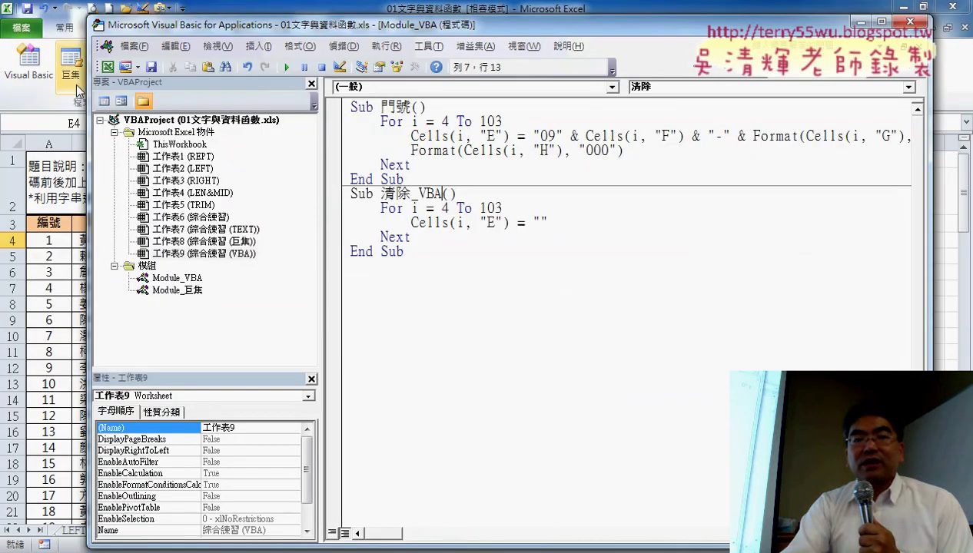
Start a new procedure below the existing code and name it 手機.
left_click(378, 289)
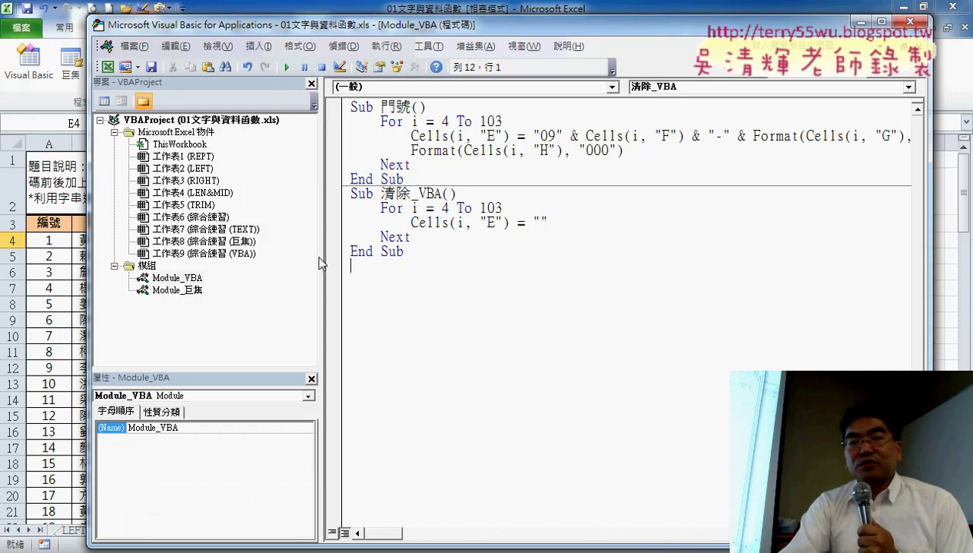
left_click_drag(322, 263, 269, 255)
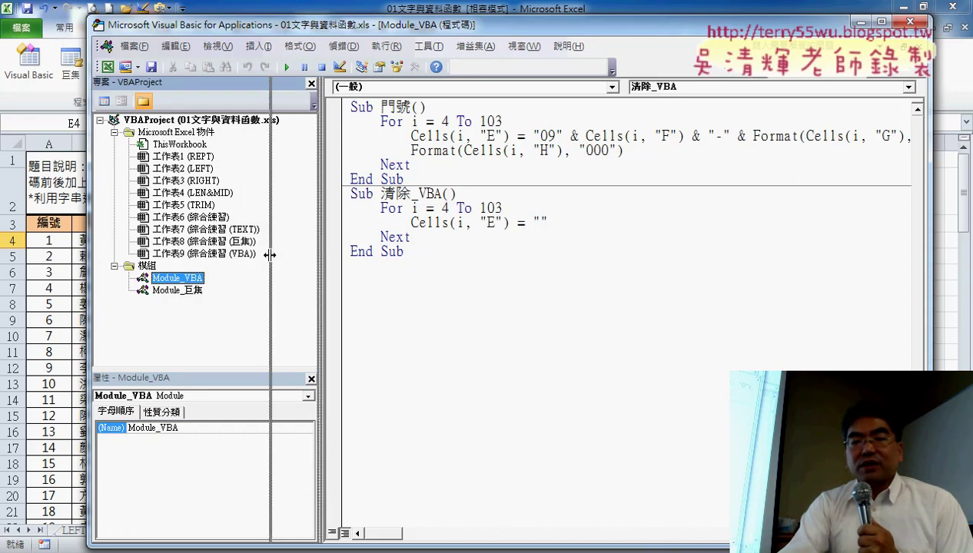
left_click(341, 277)
left_click(256, 47)
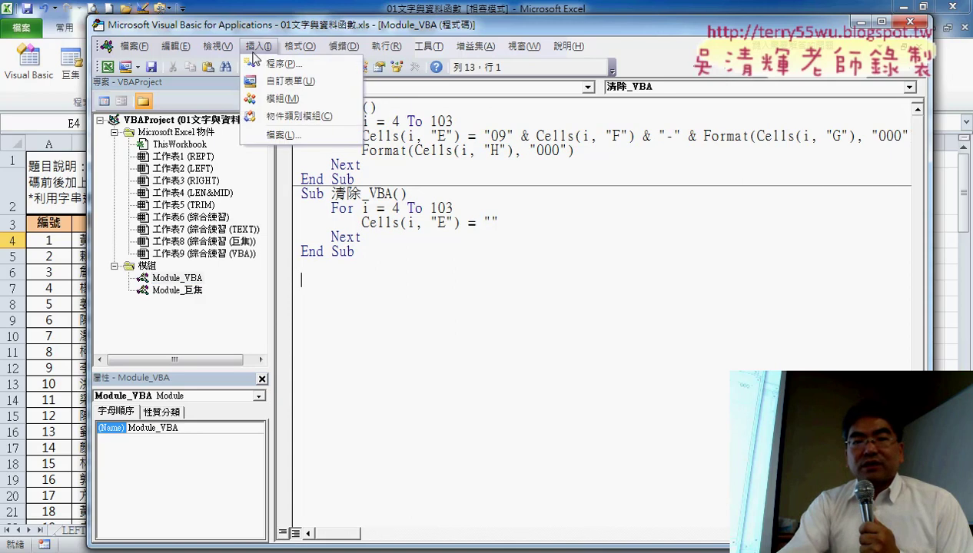
left_click(260, 63)
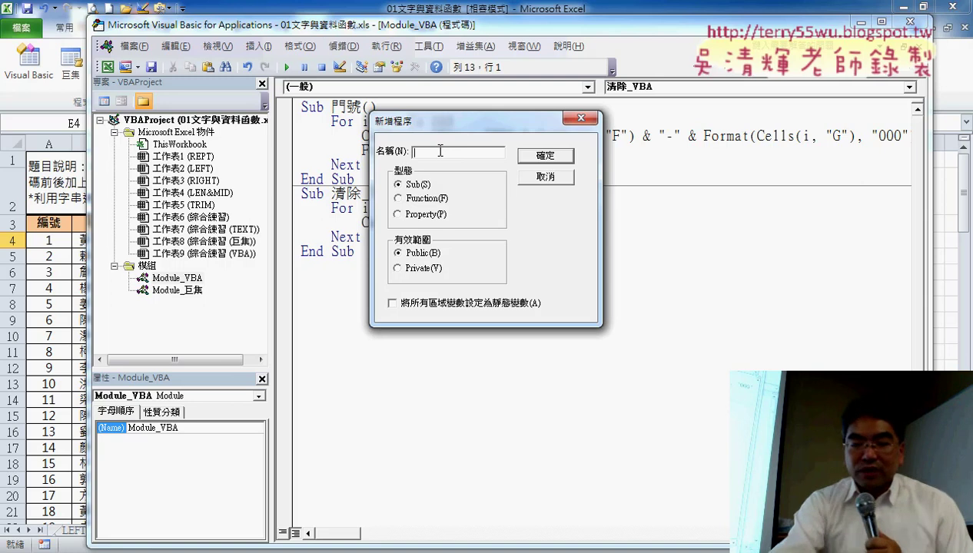
type("F分")
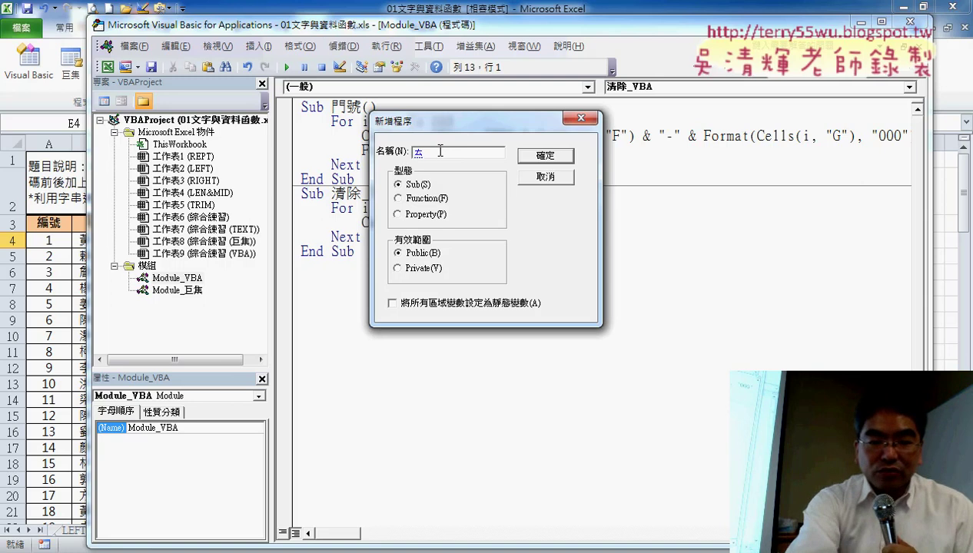
key("Down")
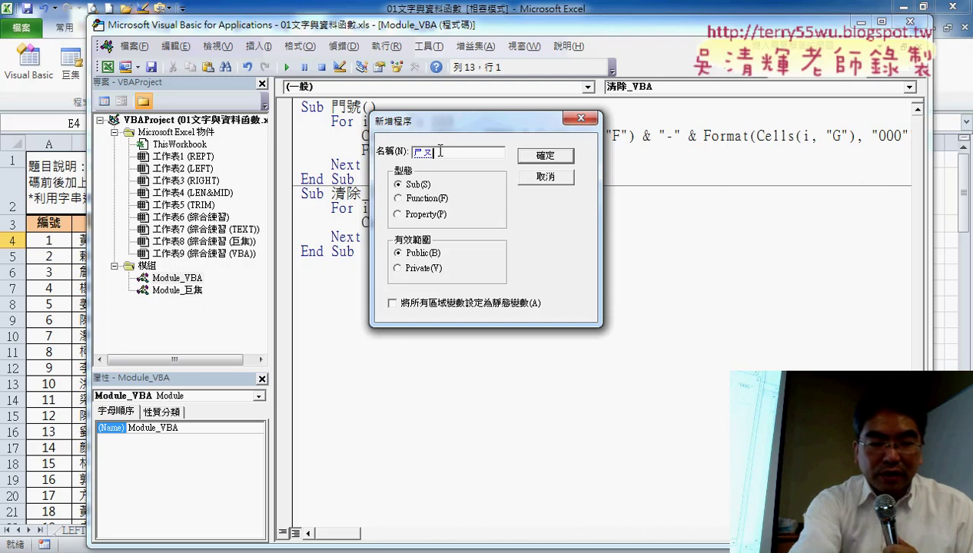
type("機")
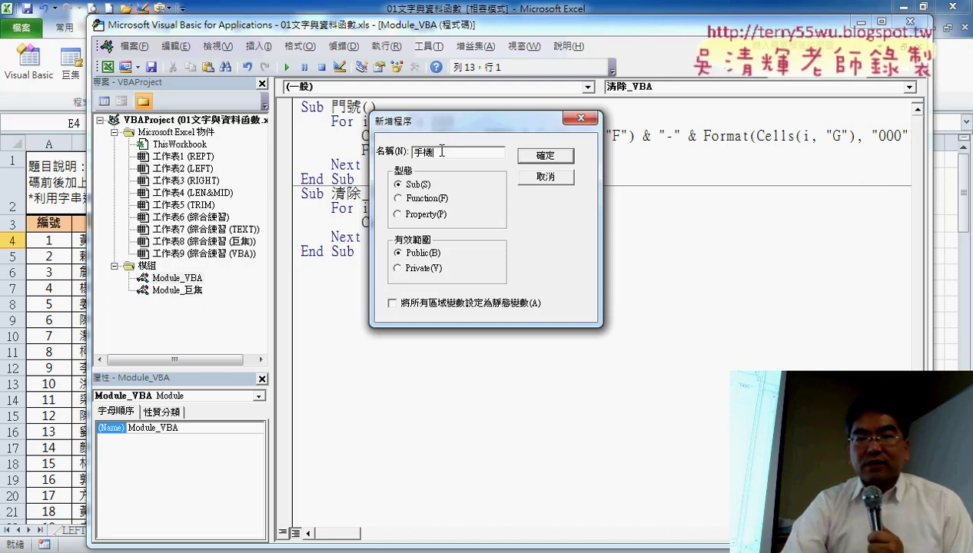
Make 手機 a Public Function and confirm, creating the empty 手機() procedure.
left_click(399, 198)
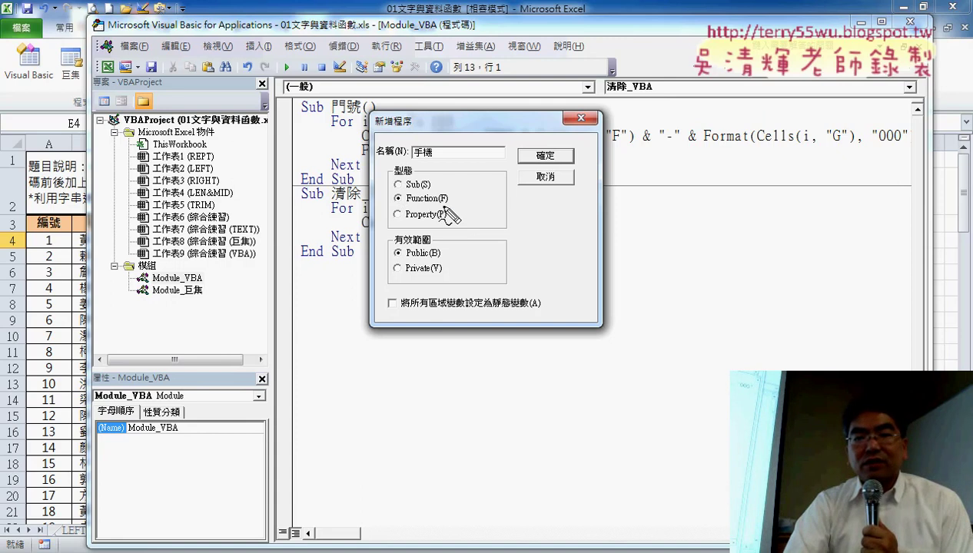
mouse_move(447, 205)
left_mouse_down()
mouse_move(390, 206)
mouse_move(456, 192)
mouse_move(422, 169)
mouse_move(384, 204)
left_mouse_up()
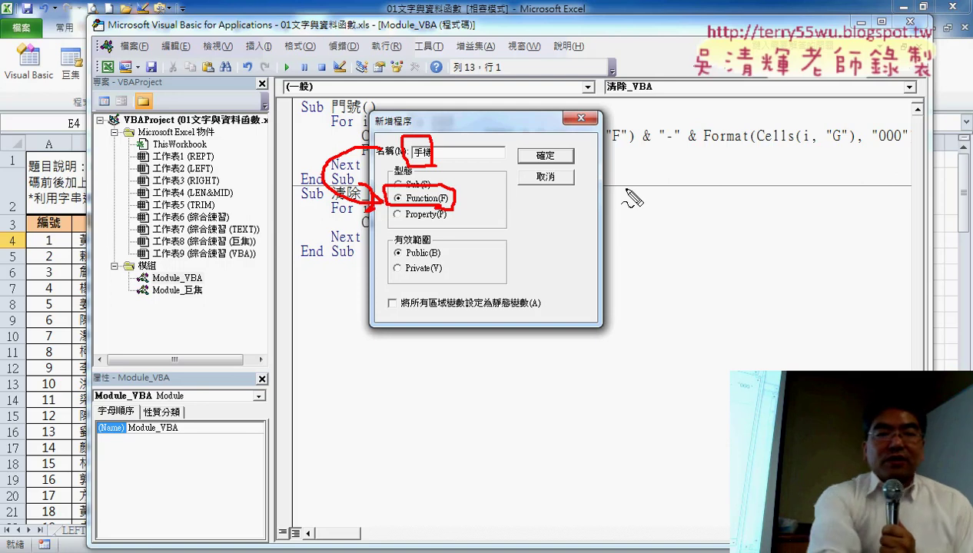
key("Escape")
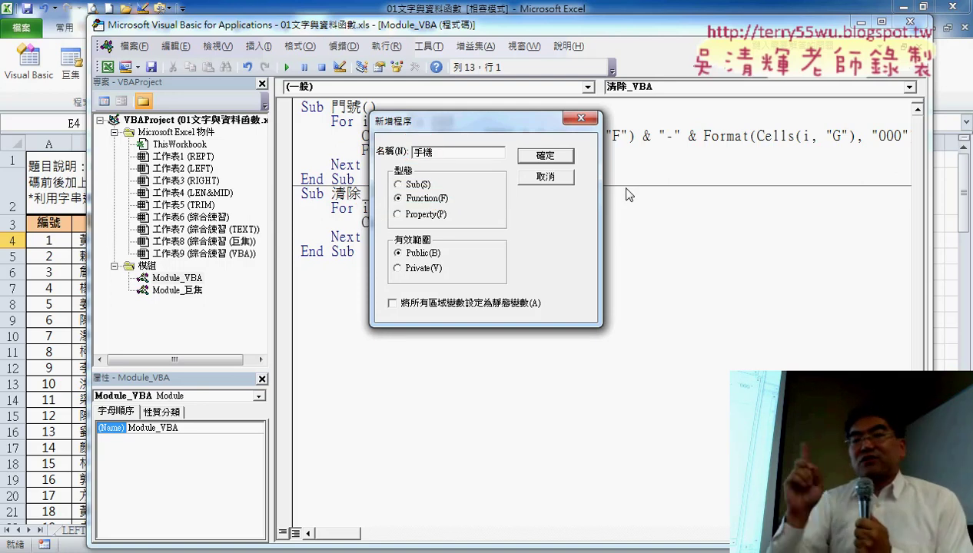
left_click(552, 162)
left_click(392, 274)
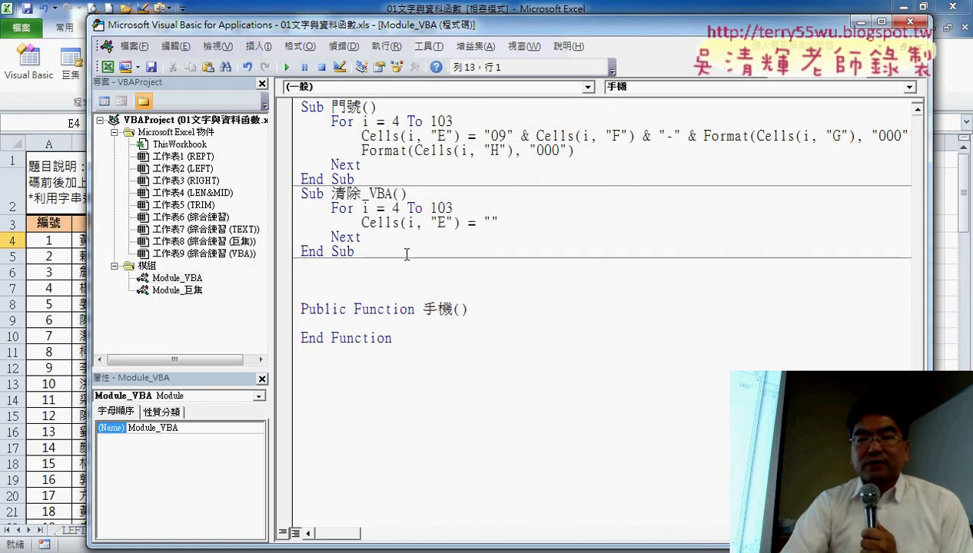
Remove the blank lines above the 手機 function and select its parentheses.
left_click(392, 254)
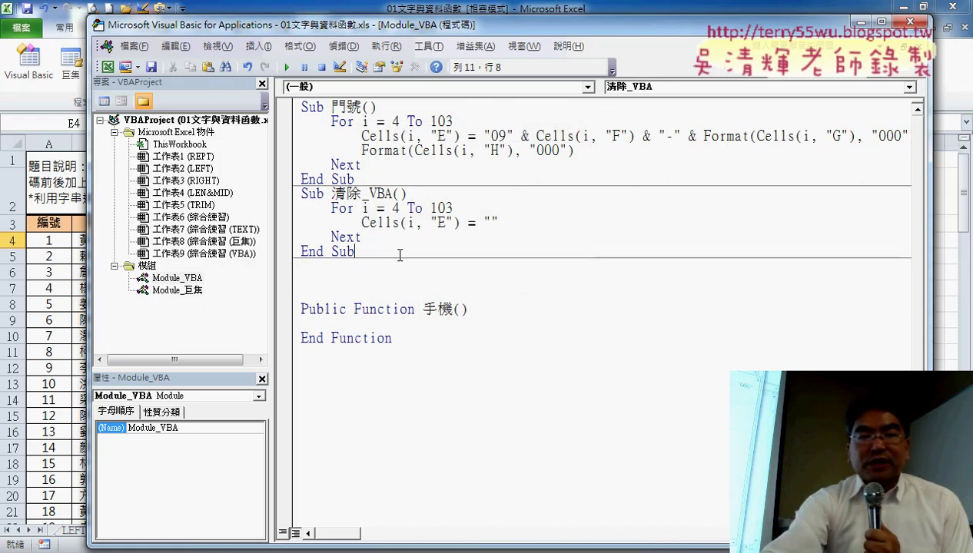
key("Delete")
key("Delete")
key("Delete")
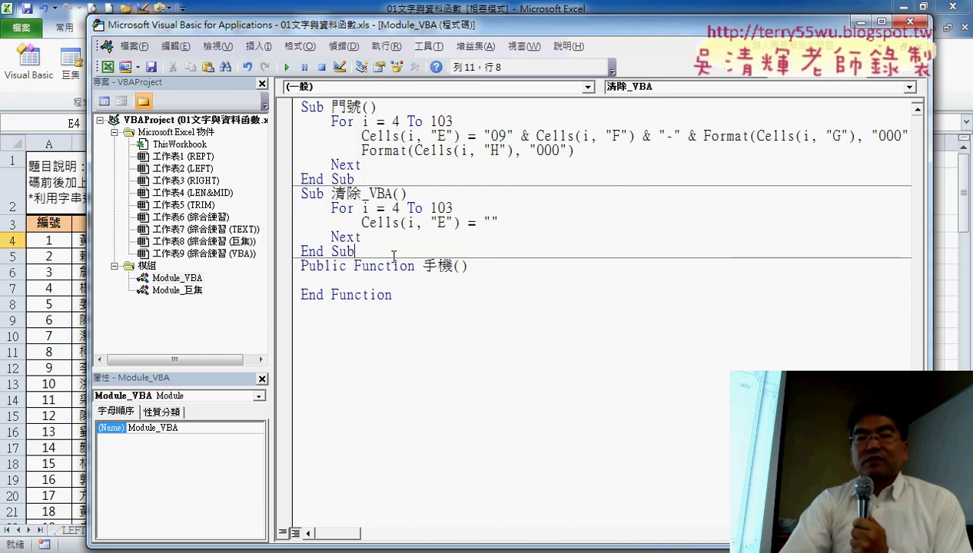
left_click(398, 266)
left_click(469, 267)
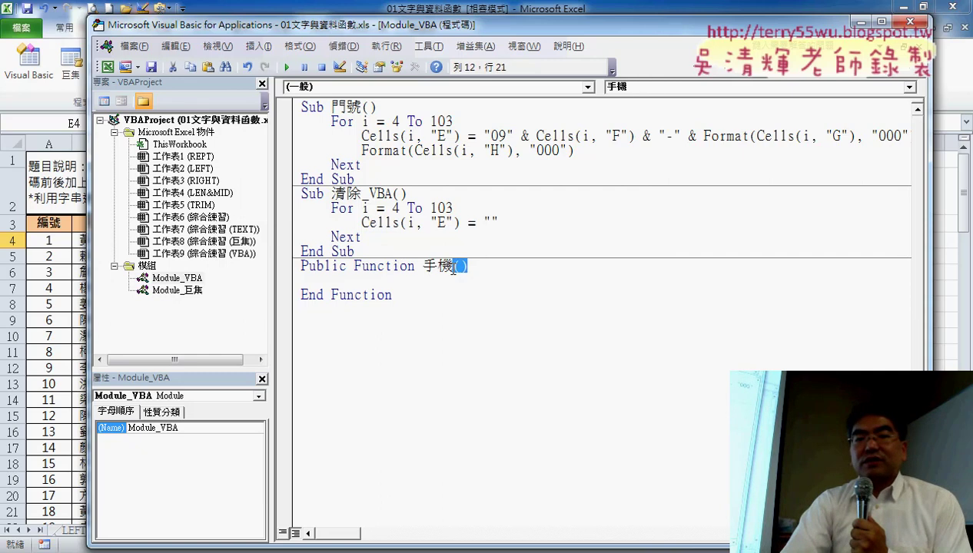
key("shift+Right")
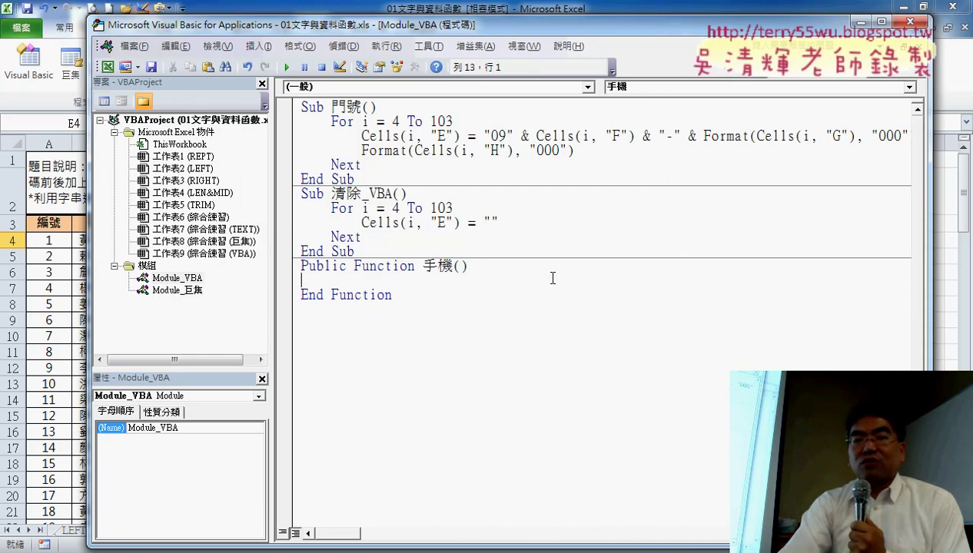
left_click_drag(476, 266, 453, 266)
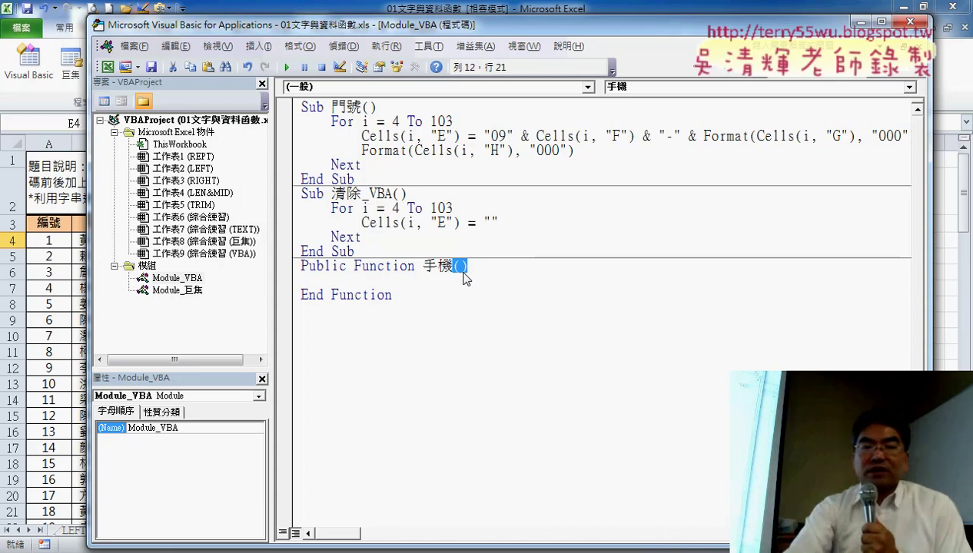
Copy the F3:H3 headings 電信業者, 門號區碼 and 門號末碼 from the worksheet.
left_click(47, 244)
left_click_drag(381, 223, 510, 229)
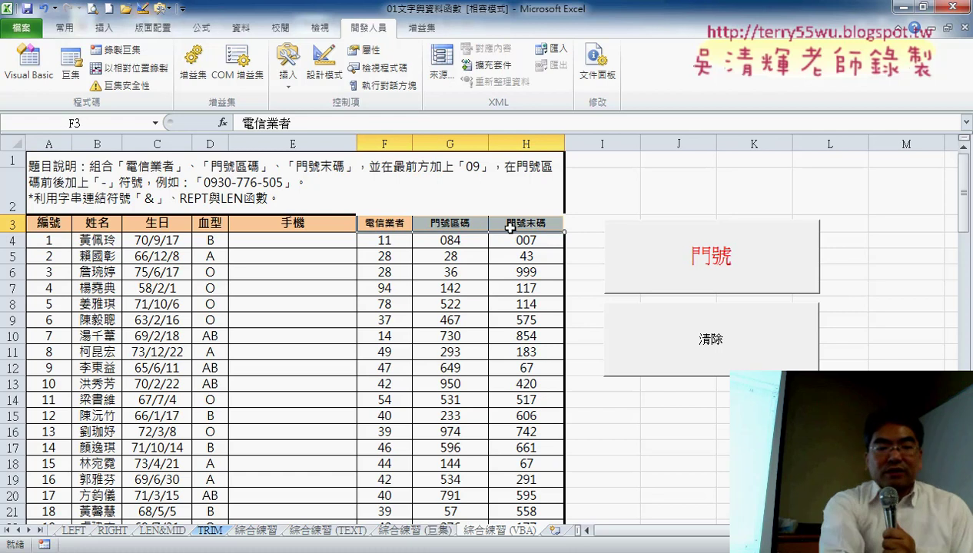
key("ctrl+c")
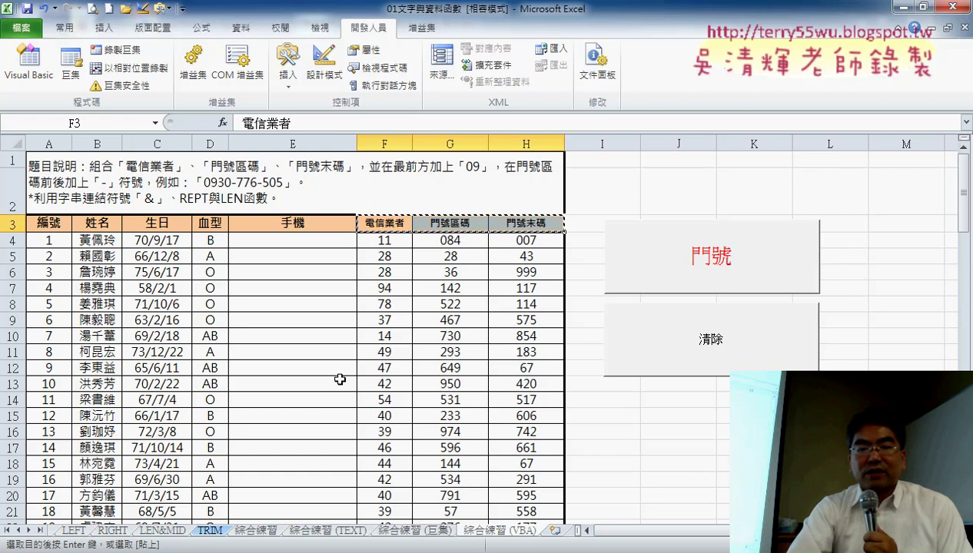
Paste 電信業者, 門號區碼, 門號末碼 into the 手機 header as comma-separated parameters, pulling ')' up.
left_click(269, 502)
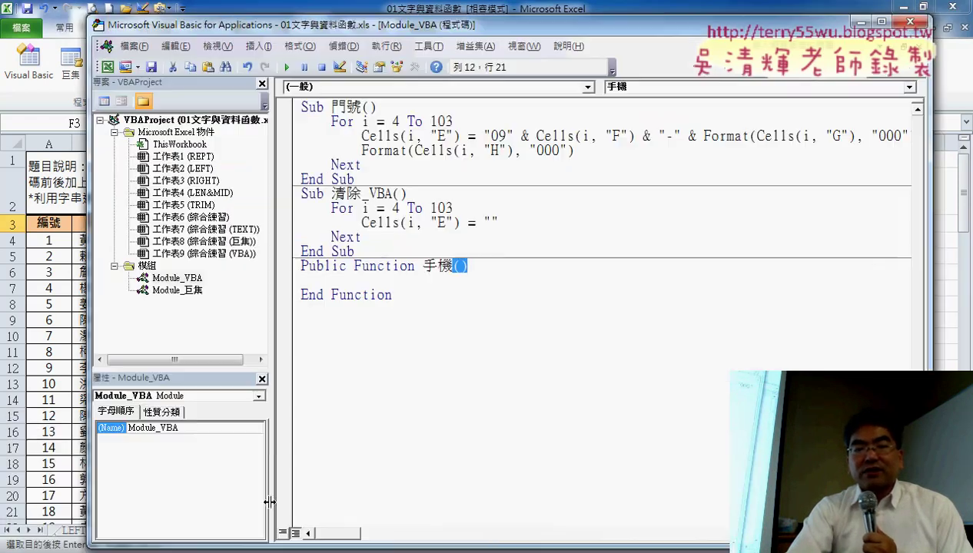
key("Left")
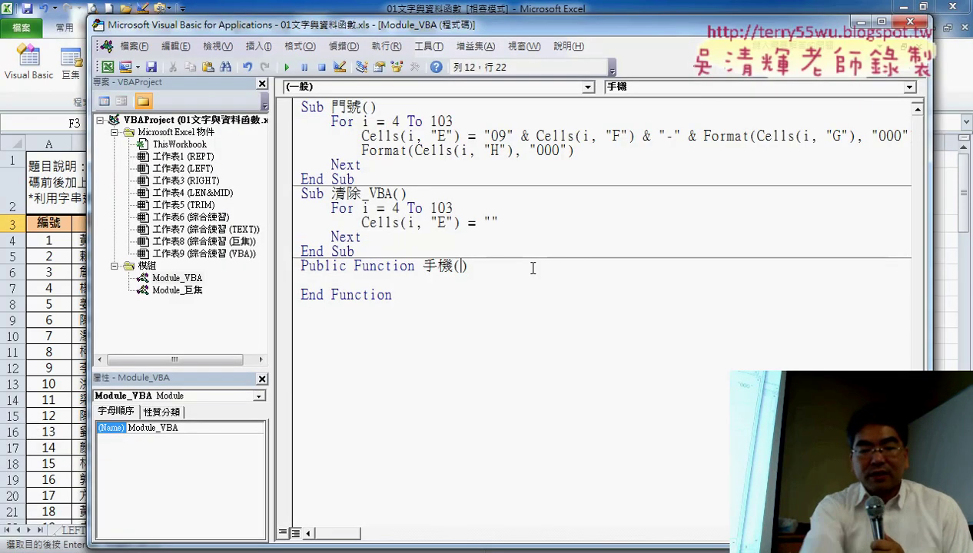
key("ctrl+v")
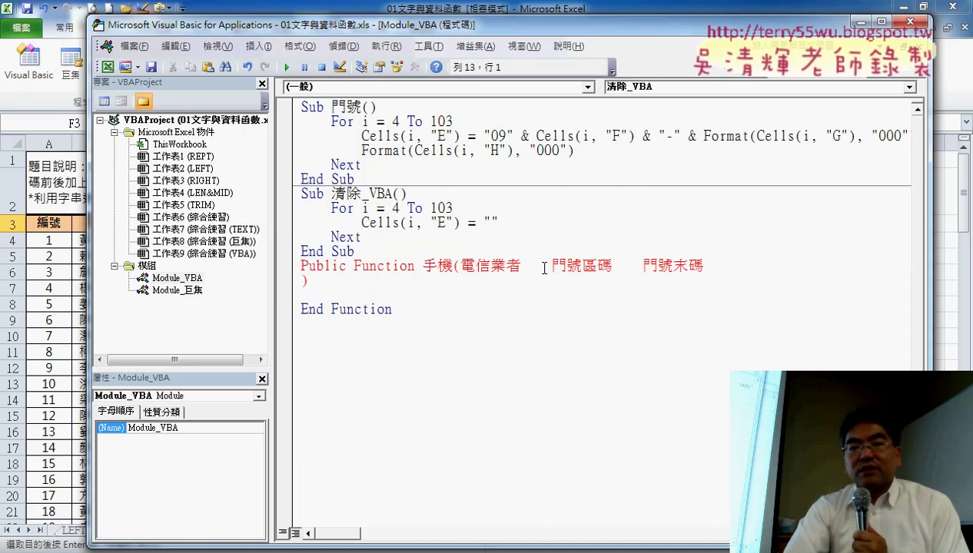
left_click_drag(523, 267, 551, 267)
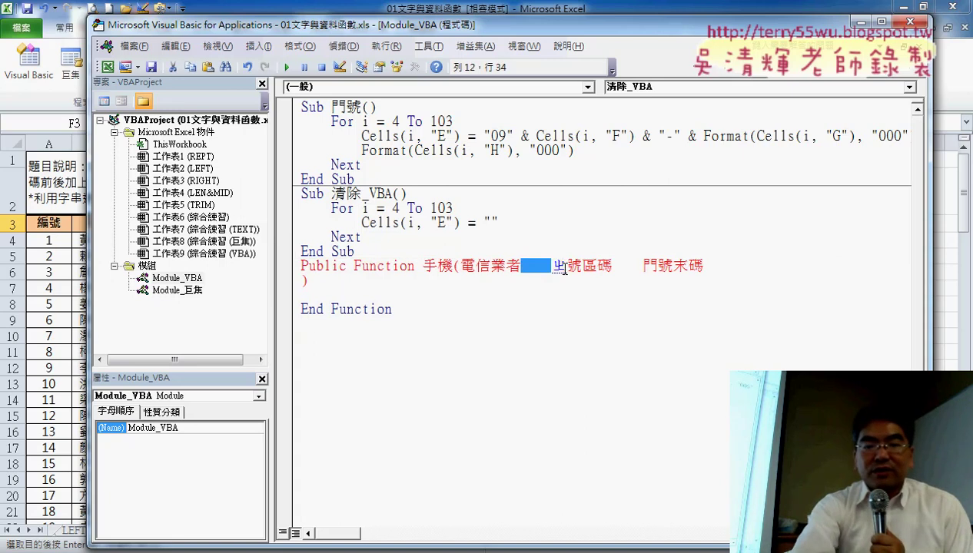
type(",")
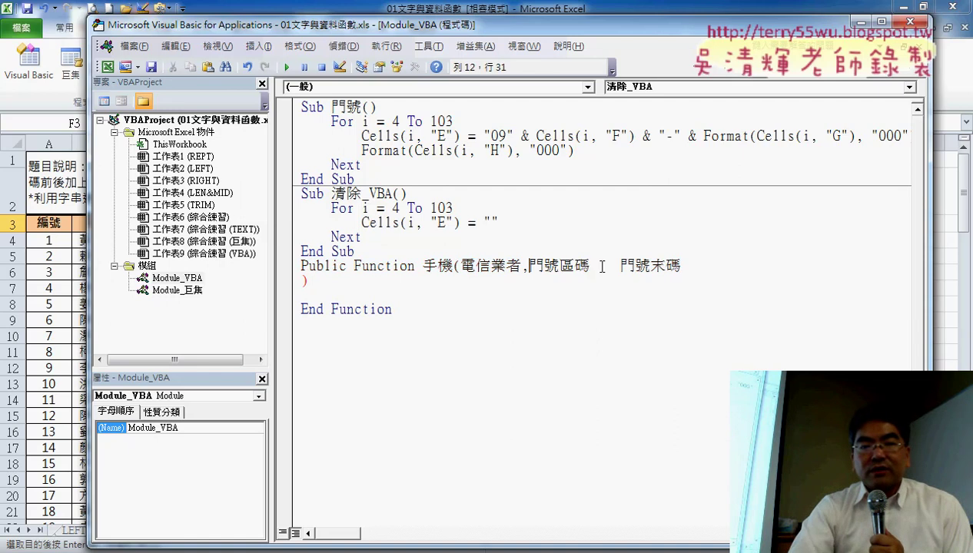
left_click_drag(591, 266, 619, 266)
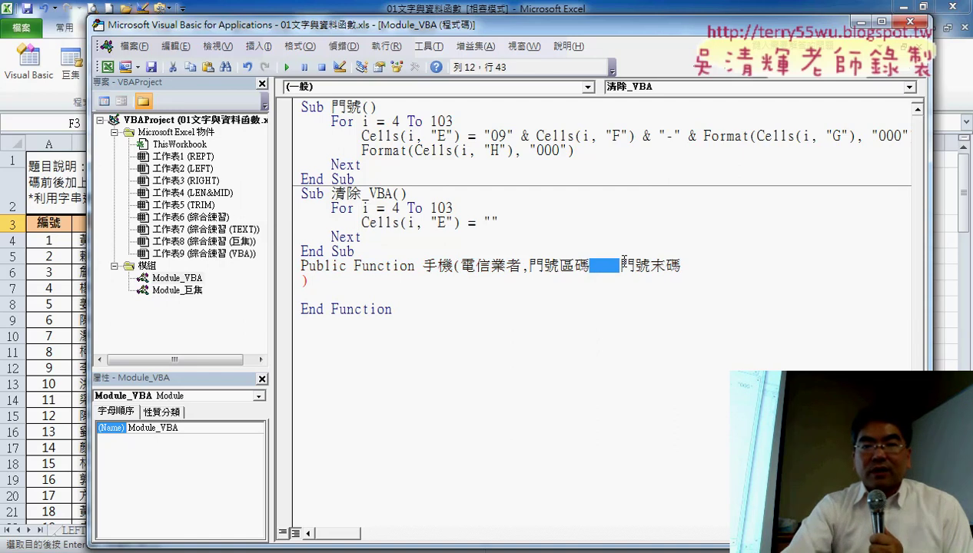
type(",")
left_click(671, 266)
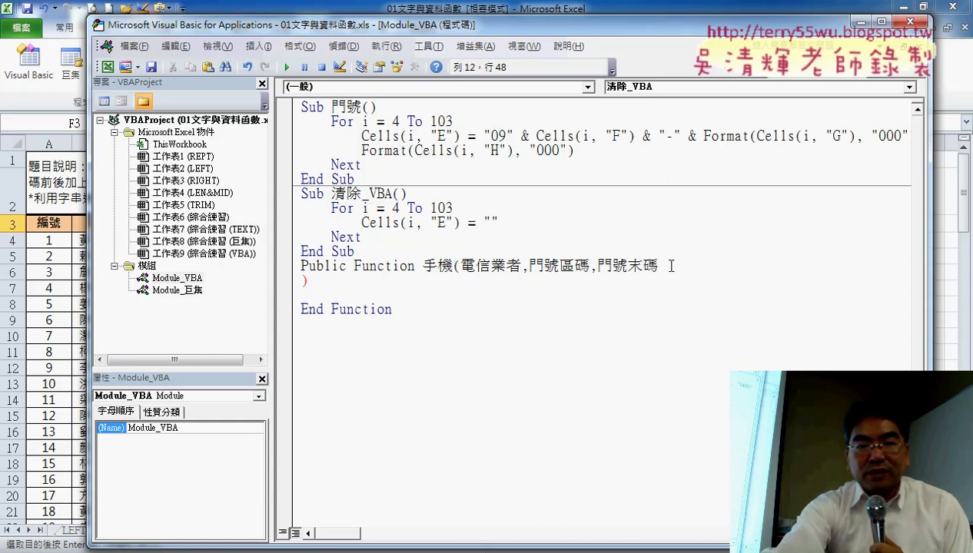
key("Delete")
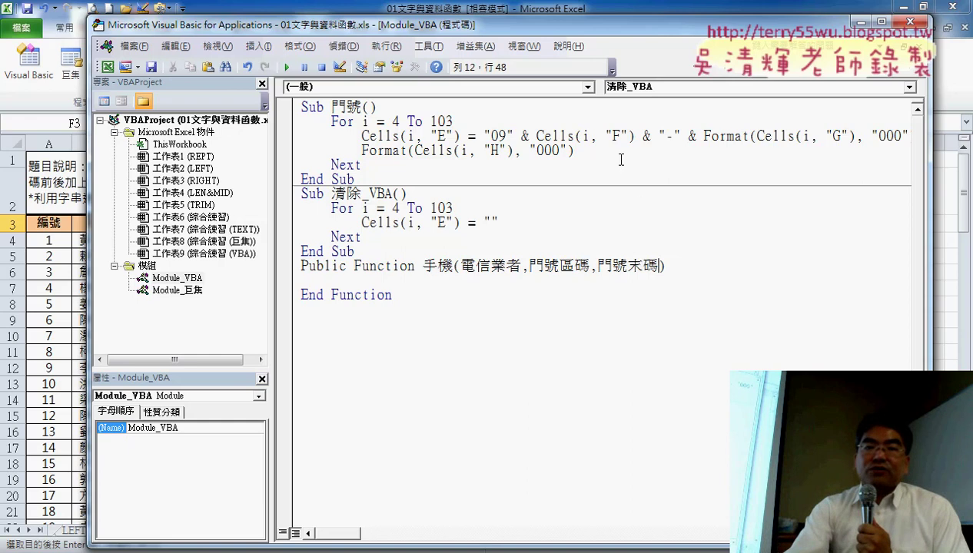
mouse_move(542, 25)
left_mouse_down()
mouse_move(688, 207)
mouse_move(811, 146)
left_mouse_up()
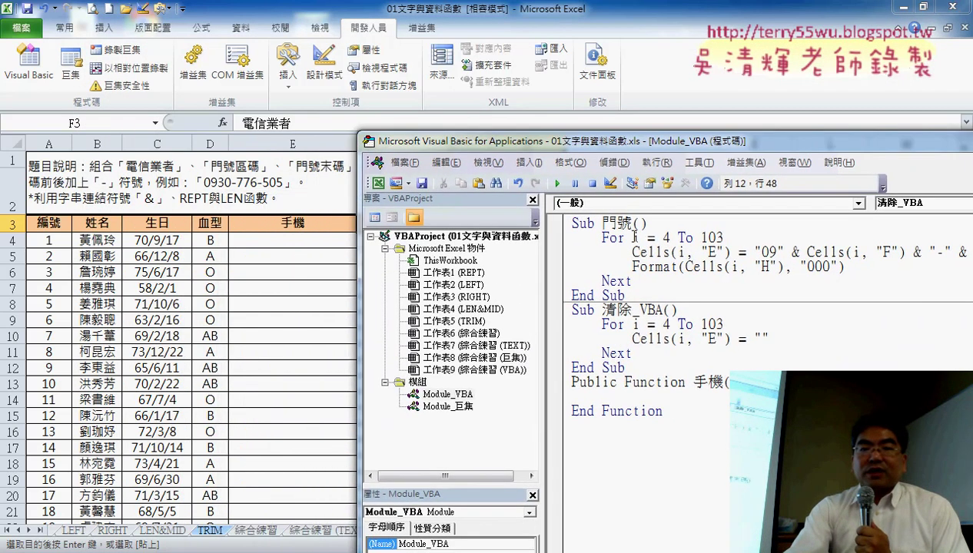
Start an Insert Function formula in E4 and filter the category to 使用者定義 to show 手機.
left_click(299, 241)
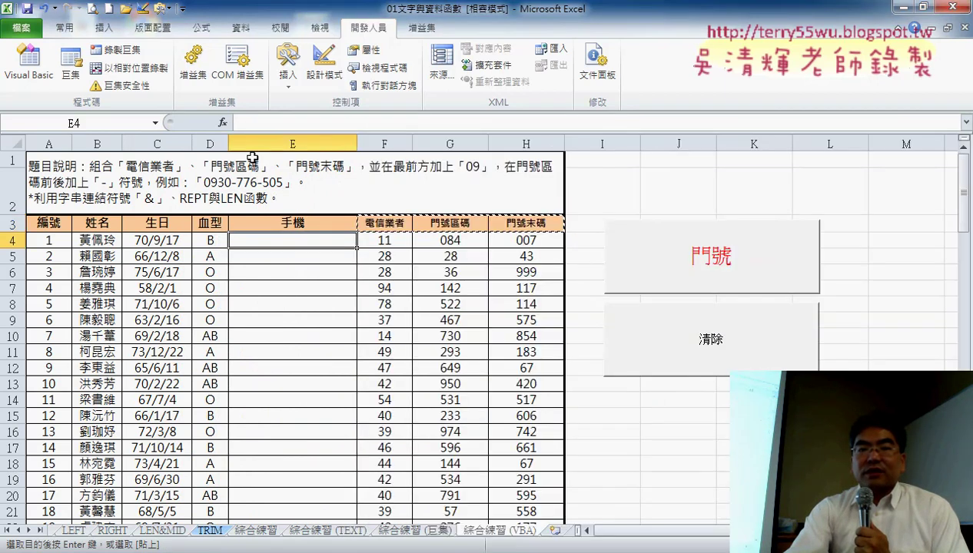
left_click(222, 123)
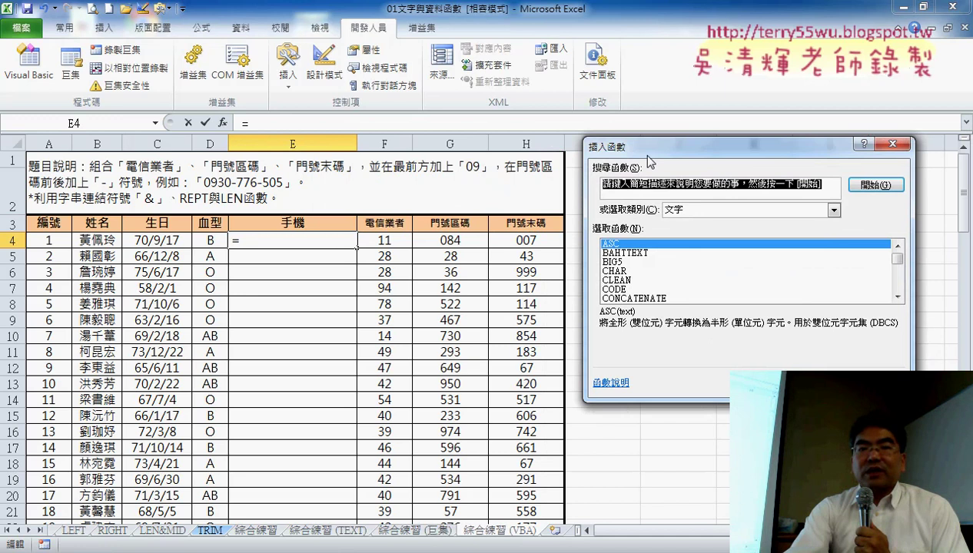
left_click_drag(648, 157, 413, 31)
left_click(481, 85)
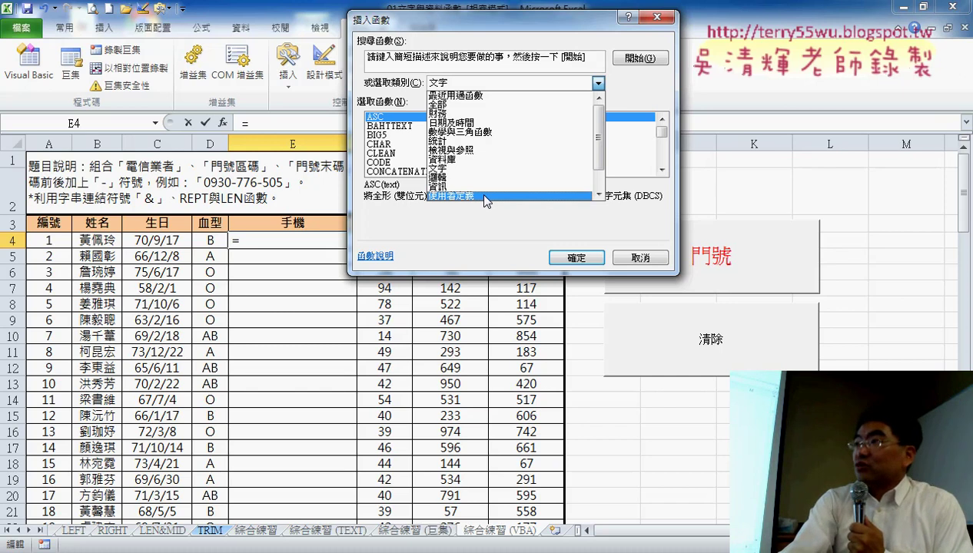
left_click(485, 197)
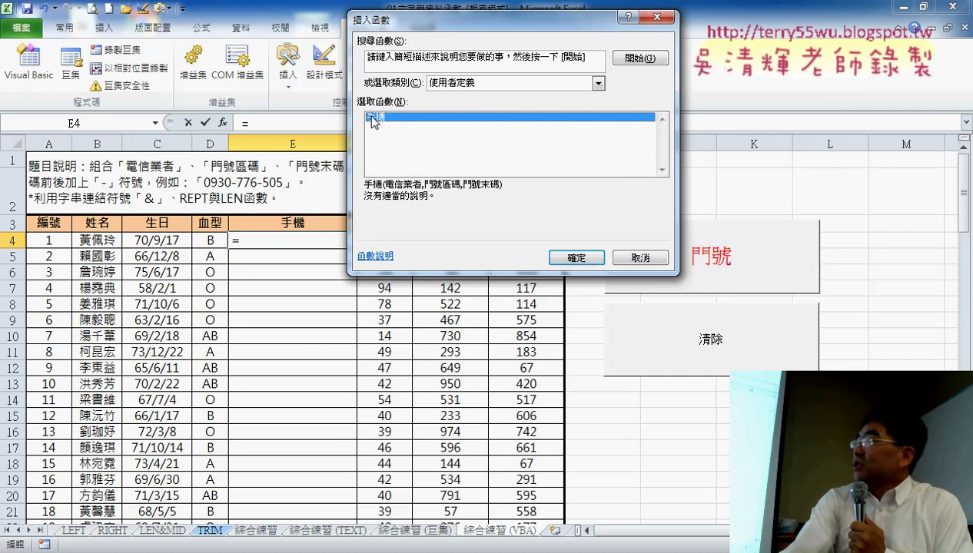
Choose 手機 and set its arguments to F4, G4 and H4, entering =手機(F4,G4,H4) in E4.
left_click(592, 254)
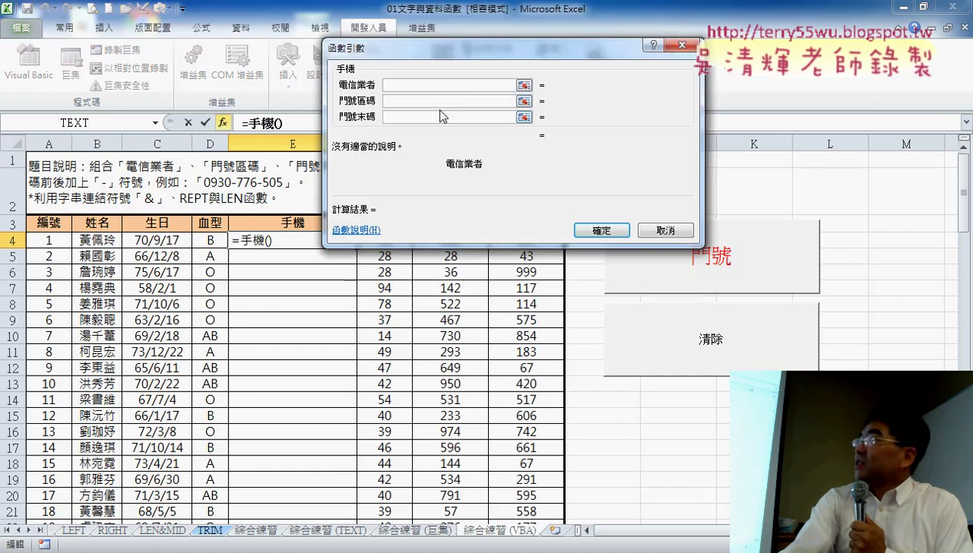
left_click_drag(451, 54, 585, 64)
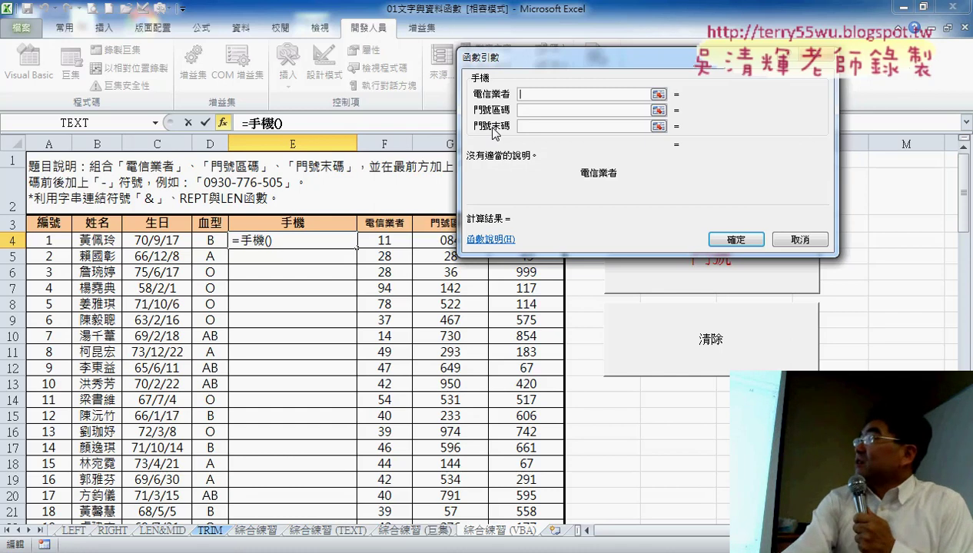
left_click(388, 238)
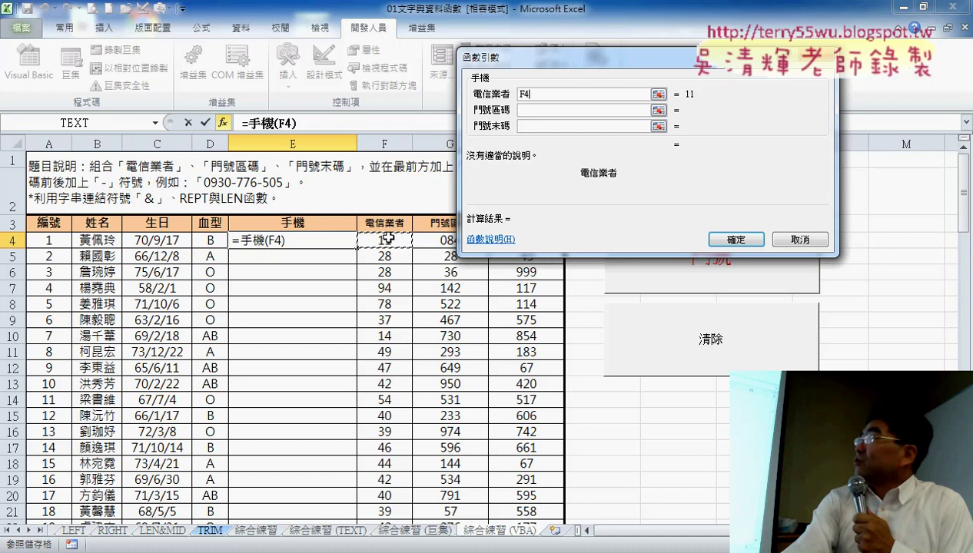
left_click(546, 110)
left_click(442, 230)
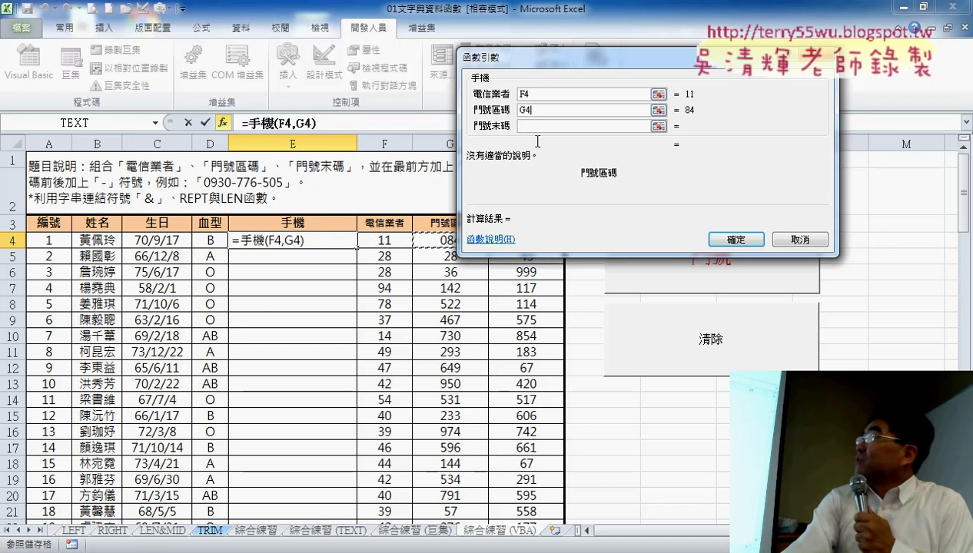
left_click_drag(583, 68, 707, 67)
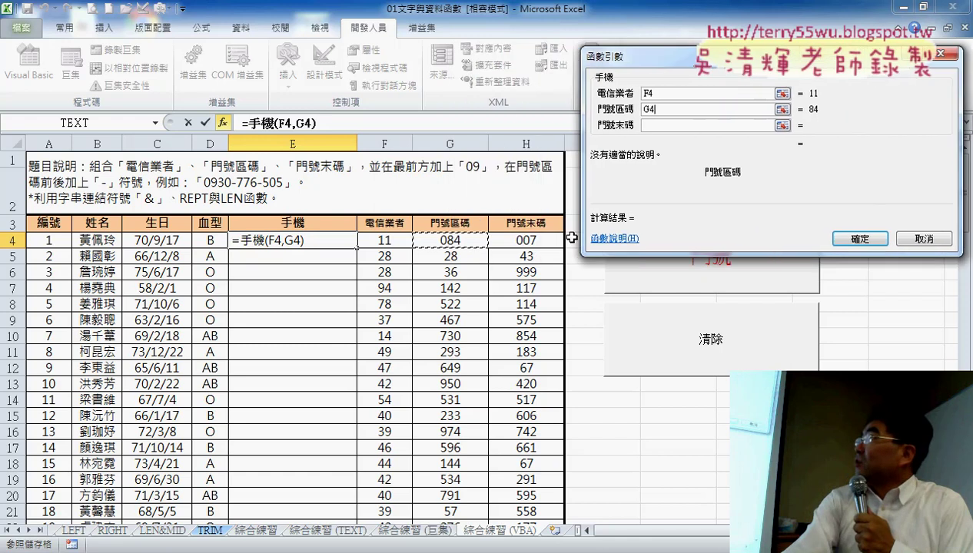
left_click(526, 239)
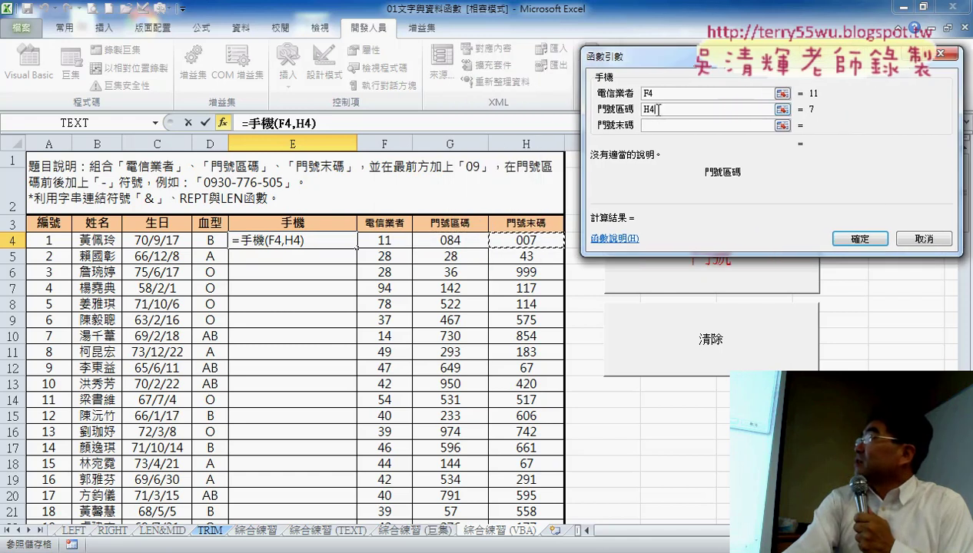
double_click(649, 109)
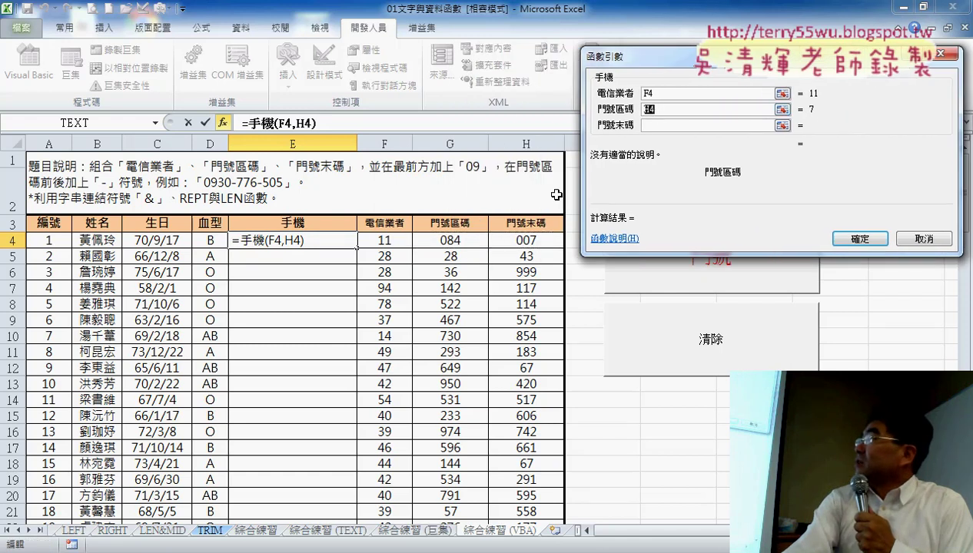
left_click(460, 240)
left_click(653, 127)
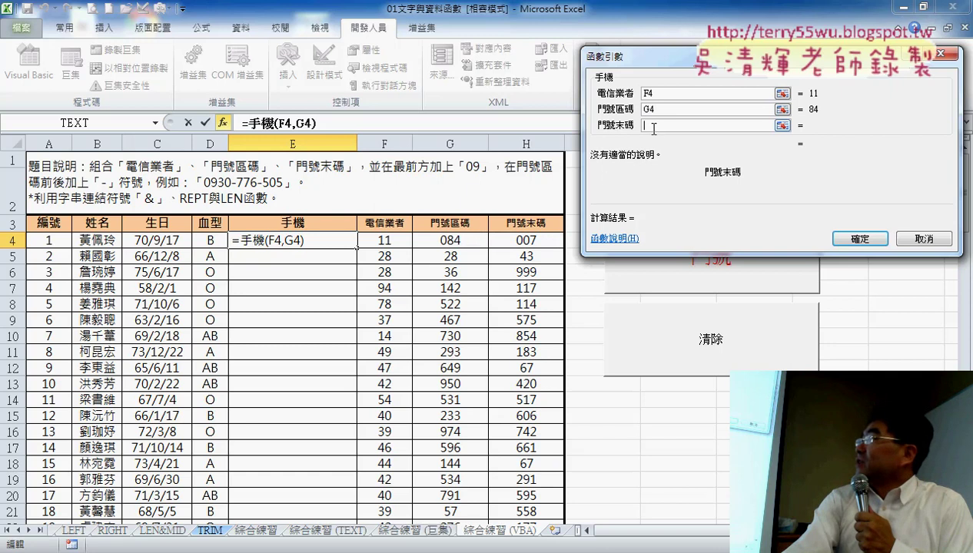
left_click(513, 239)
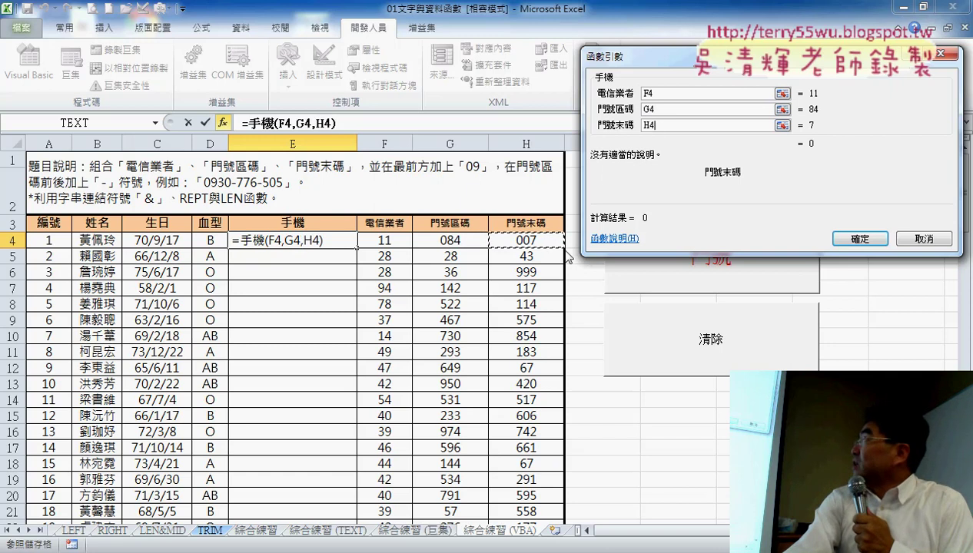
left_click(860, 240)
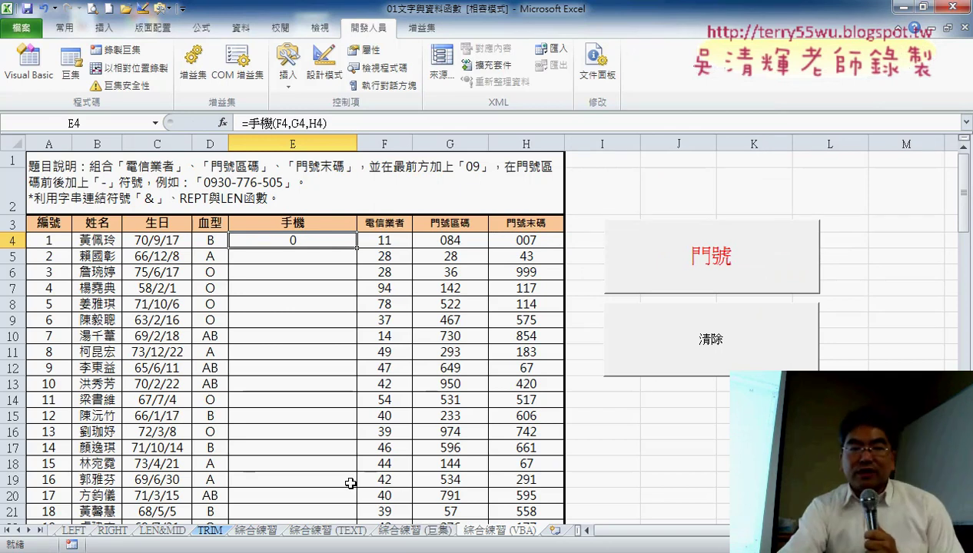
Back in the VBA editor, copy the name 手機 onto the function's empty body line.
left_click(271, 502)
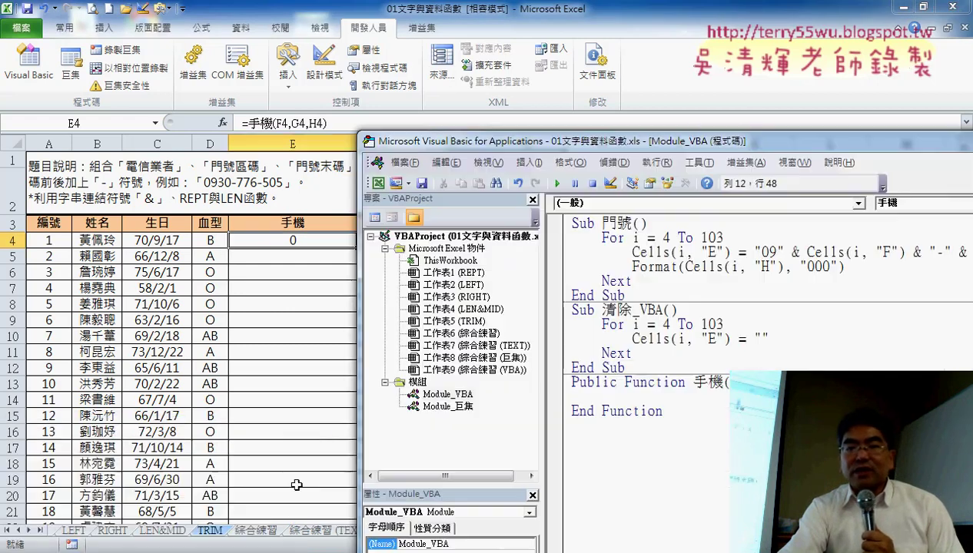
left_click_drag(676, 142, 364, 68)
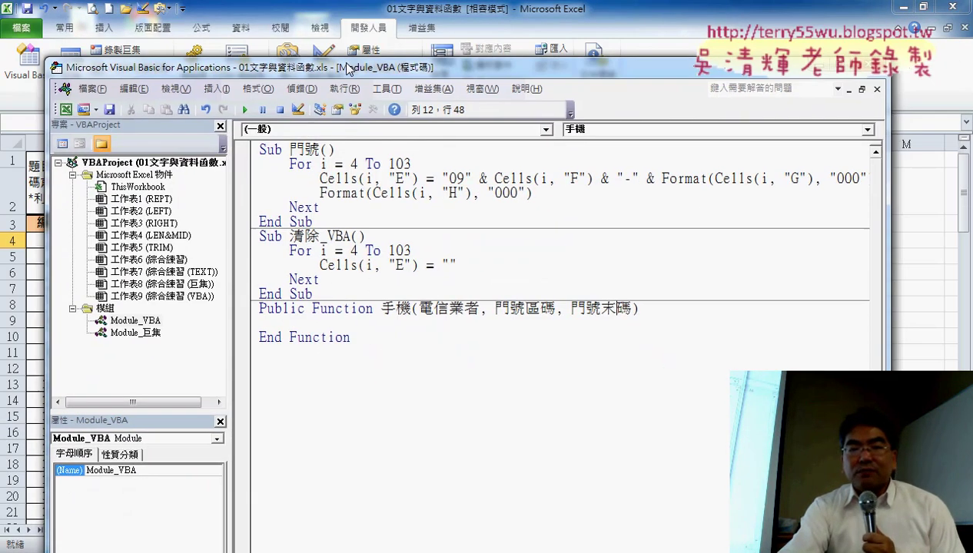
left_click_drag(417, 307, 627, 310)
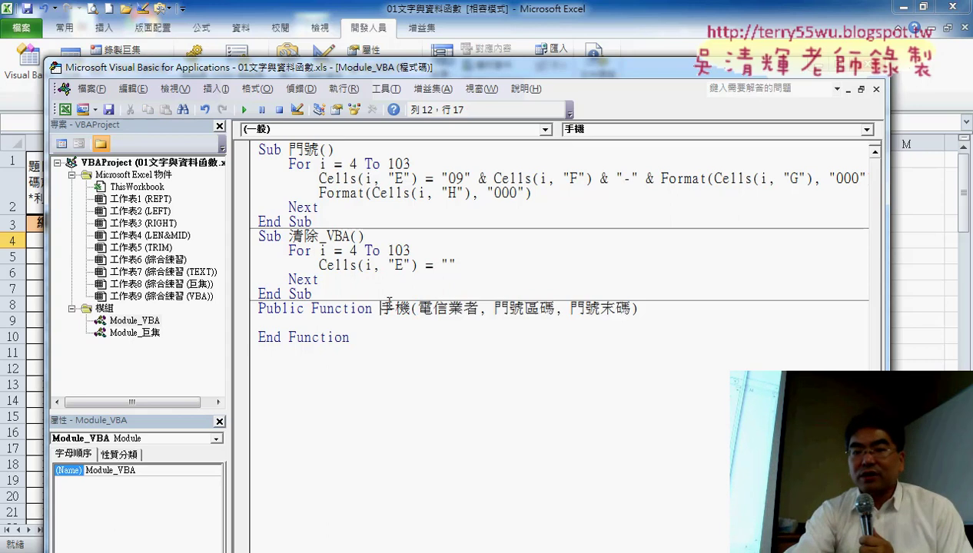
mouse_move(380, 309)
left_mouse_down()
mouse_move(409, 302)
mouse_move(388, 324)
left_mouse_up()
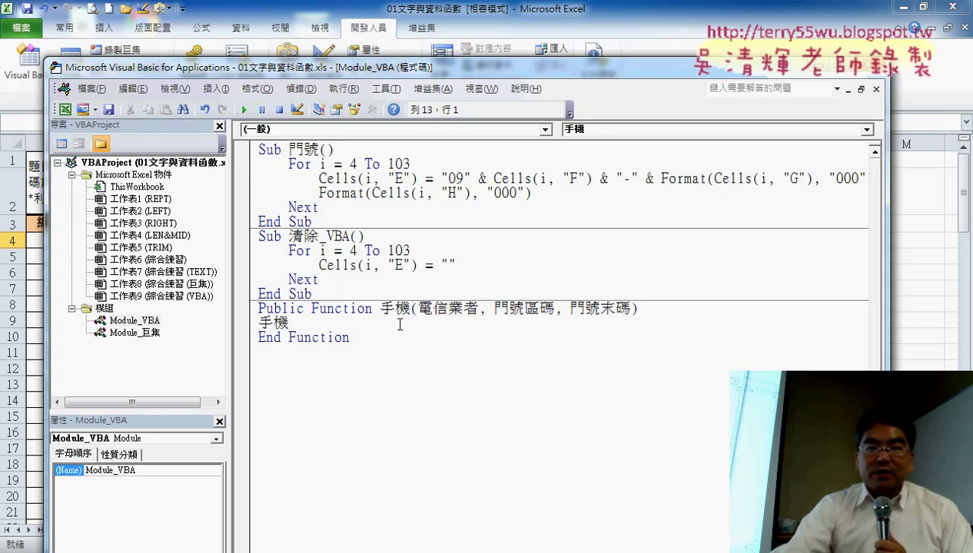
Indent the body line and start the assignment 手機 = "09" &, dismissing the compile error.
key("Tab")
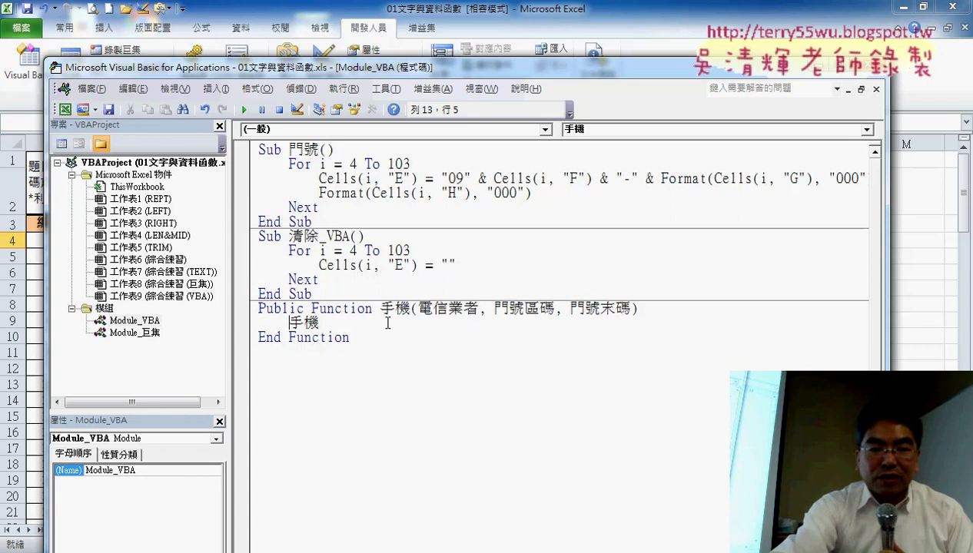
type("=\"09")
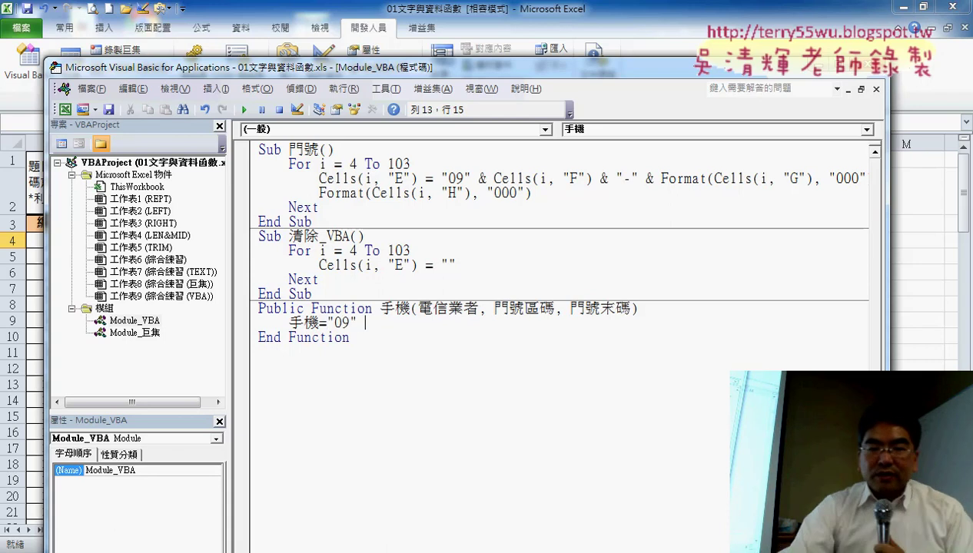
type("&")
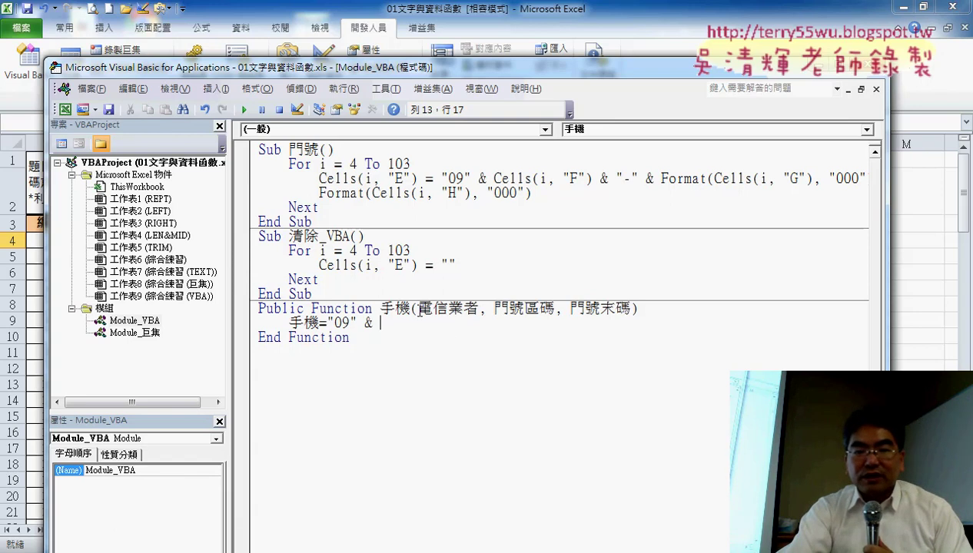
left_click(419, 308)
left_click(475, 345)
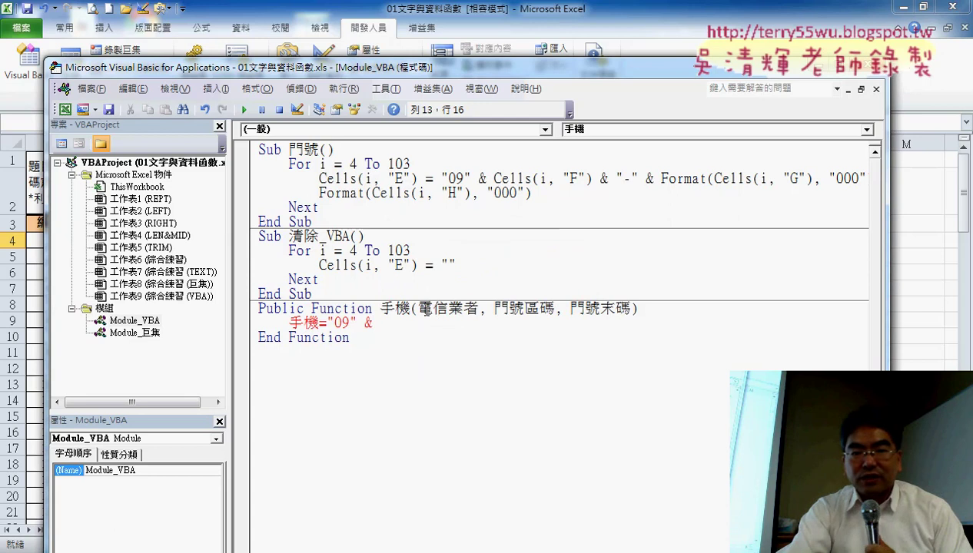
Copy 電信業者 after the ampersand and append & "" ready for a hyphen.
left_click_drag(419, 308, 478, 308)
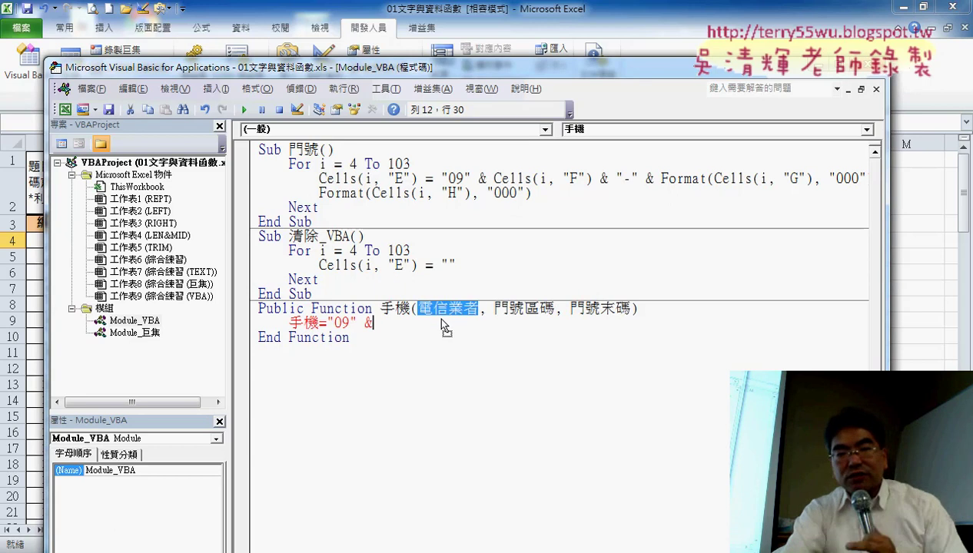
key("ctrl+c")
left_click(374, 322)
key("ctrl+v")
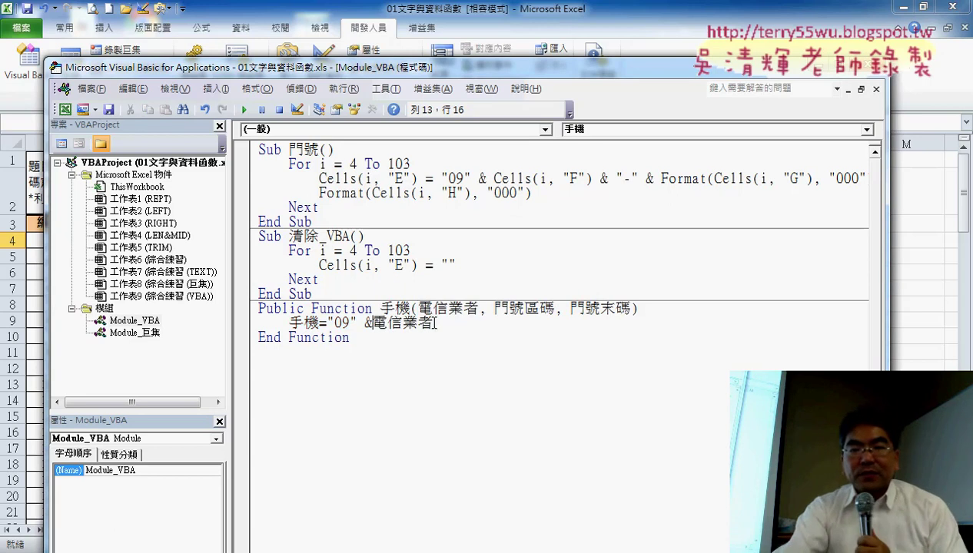
left_click(444, 324)
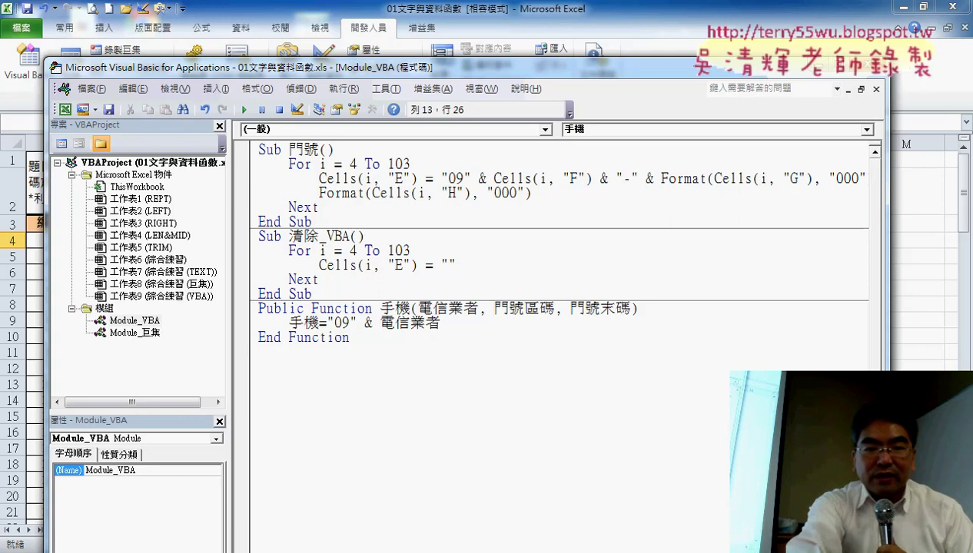
type("&")
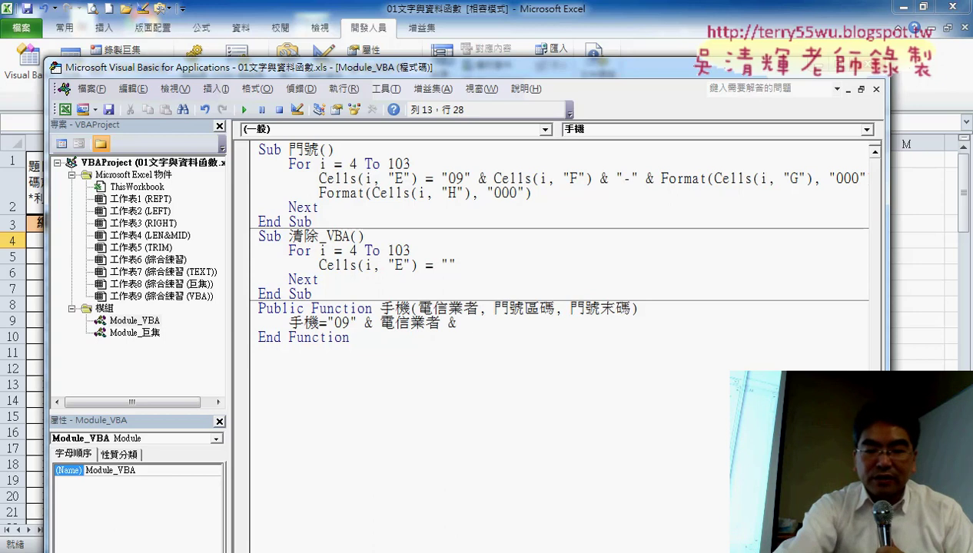
type(" \"\"")
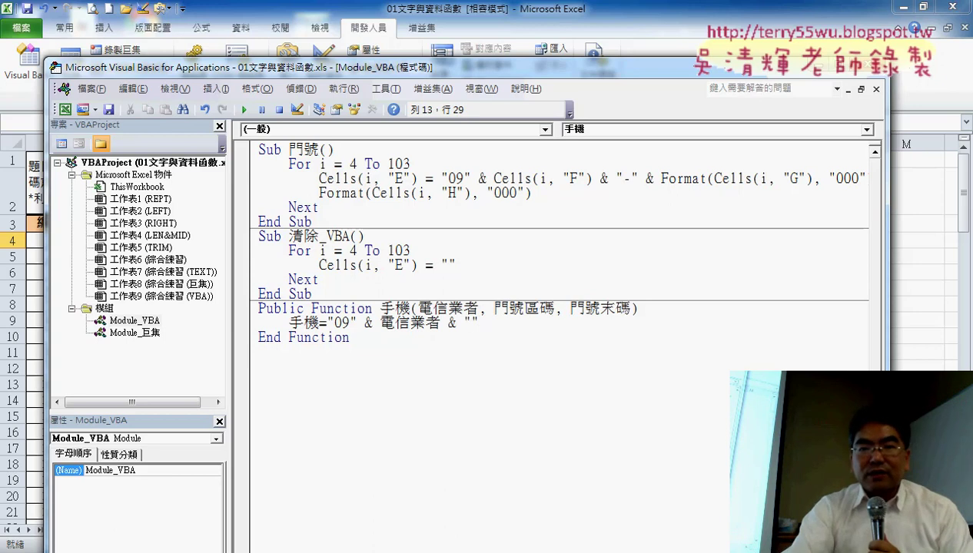
key("Left")
Type the hyphen between the quotes and widen the editor so the long line fits.
type("-")
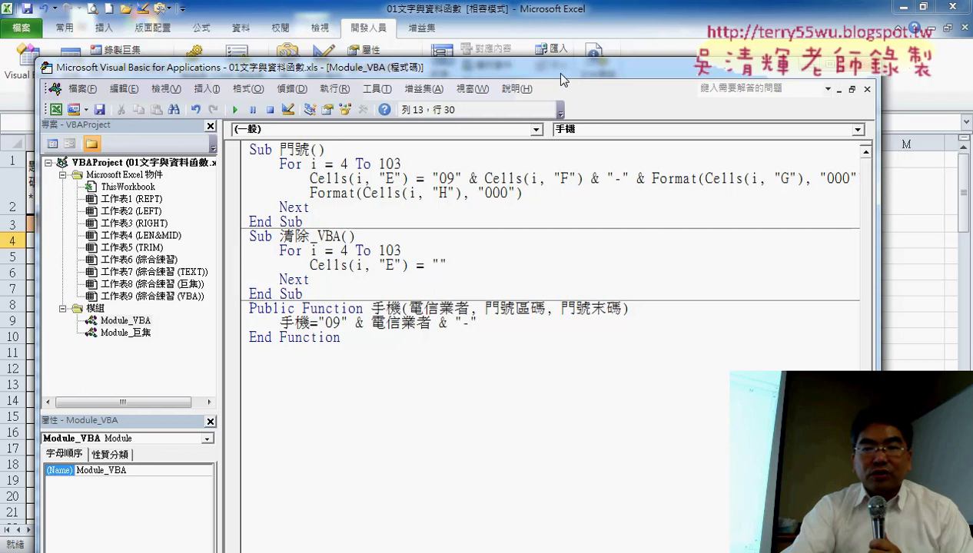
left_click_drag(554, 72, 413, 67)
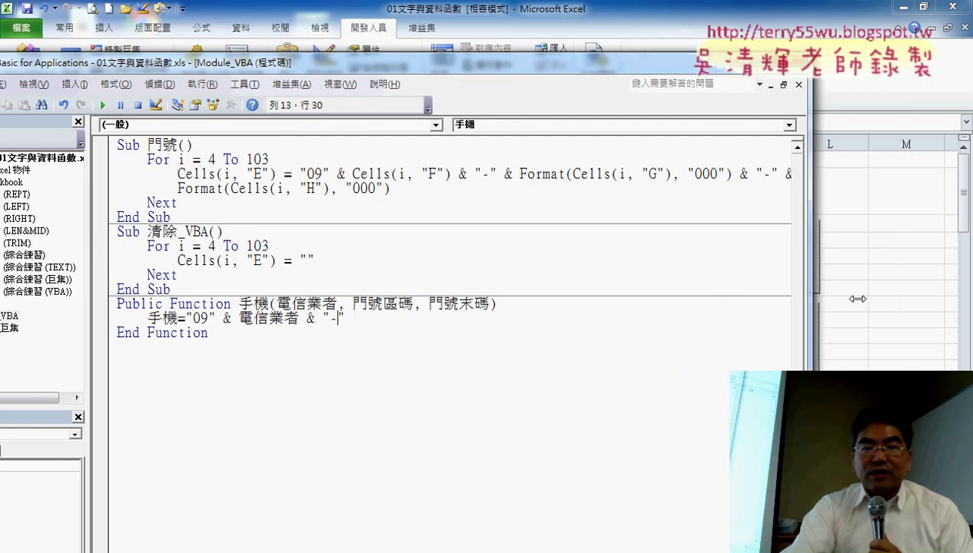
left_click_drag(747, 298, 883, 298)
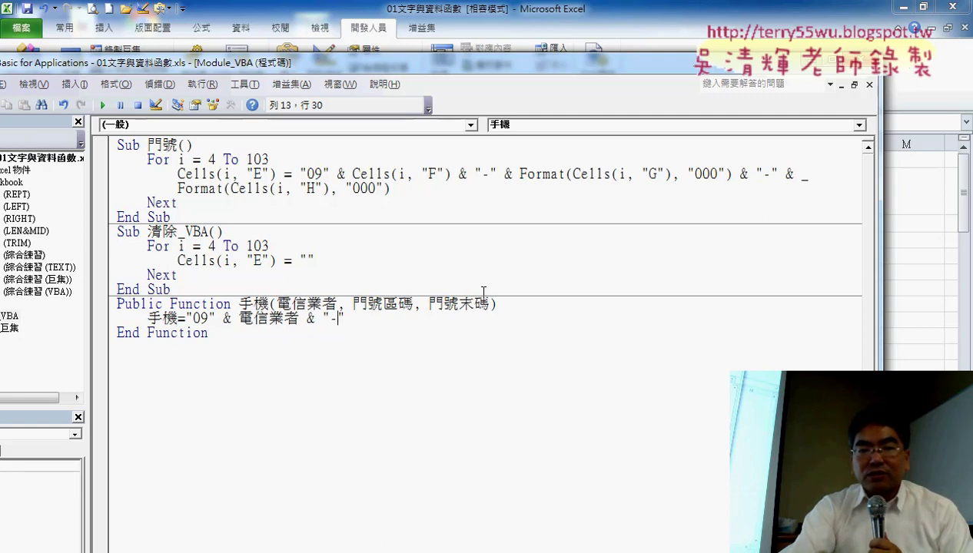
left_click(546, 253)
Ctrl-drag & "-" & Format(Cells(i,"G"),"000") from the 門號 macro onto the 手機 line.
left_click_drag(460, 175, 736, 174)
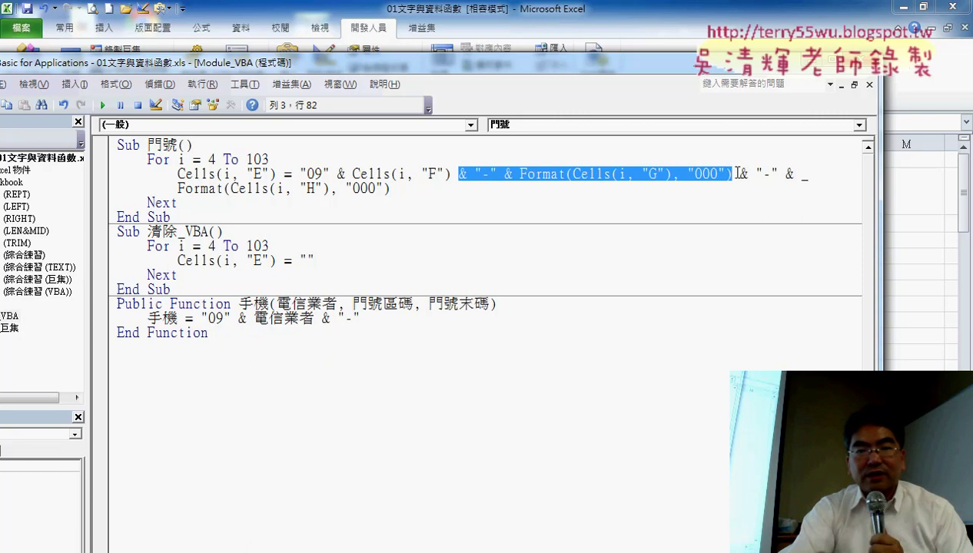
mouse_move(621, 189)
left_mouse_down()
mouse_move(610, 256)
mouse_move(615, 198)
left_mouse_up()
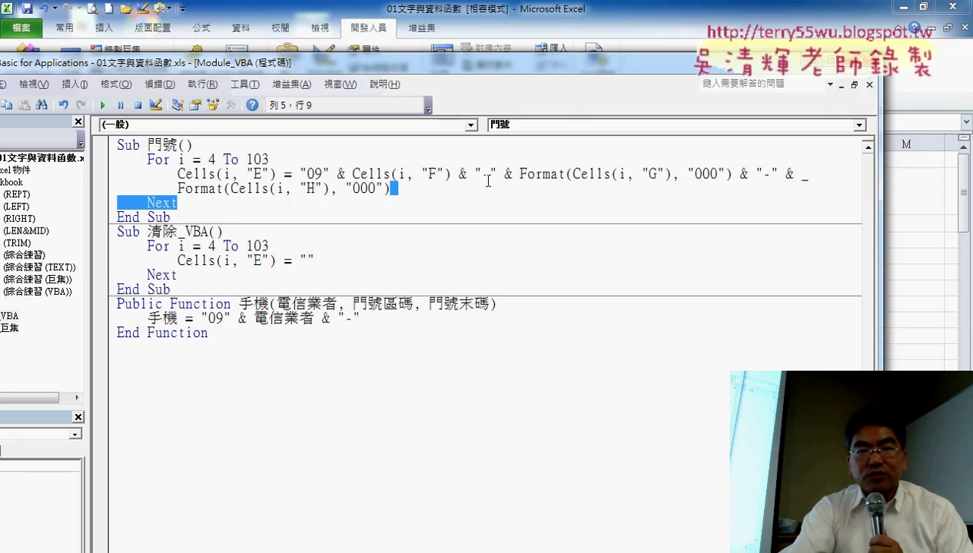
left_click_drag(460, 174, 733, 173)
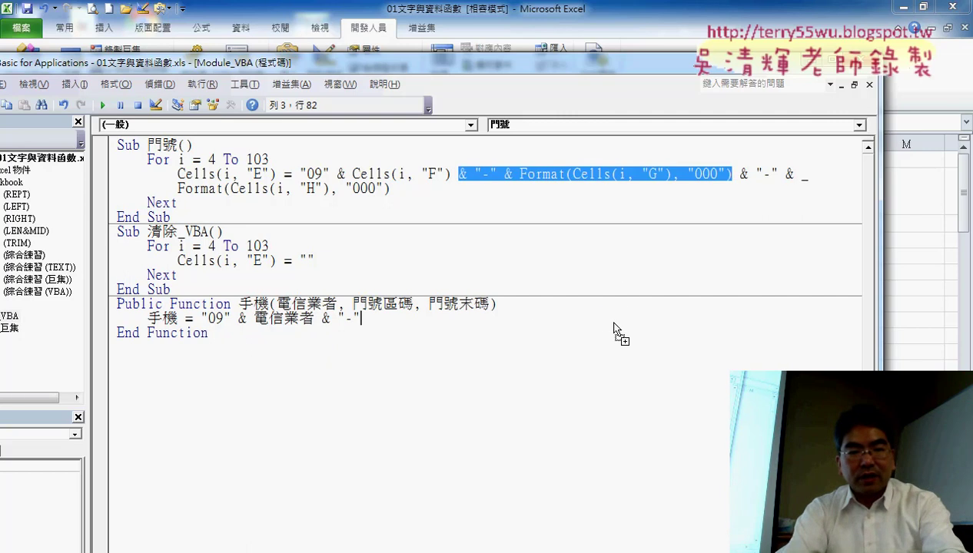
left_click_drag(615, 332, 361, 317)
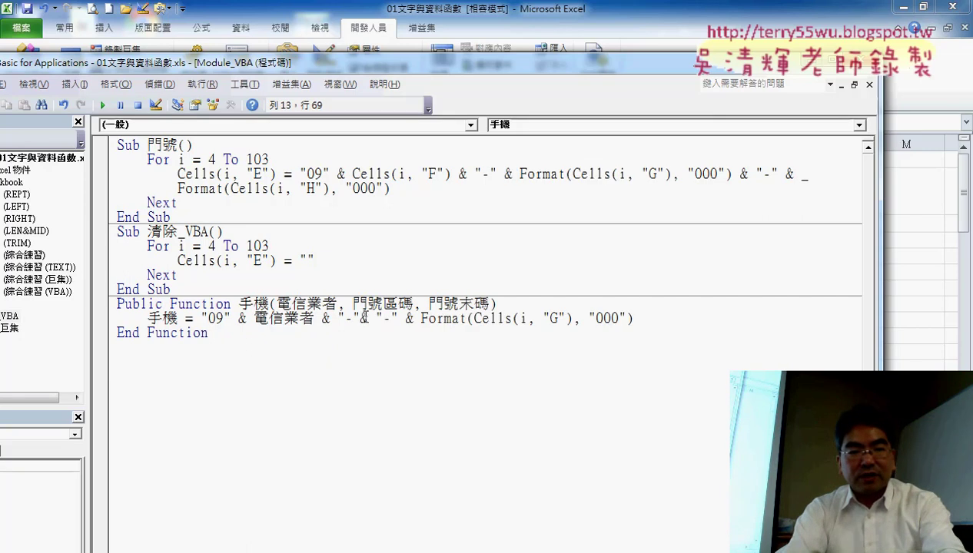
left_click(360, 318)
Replace Cells(i, "G") with 門號區碼, giving Format(門號區碼, "000"), and select that part.
left_click(355, 303)
left_click_drag(356, 303, 415, 304)
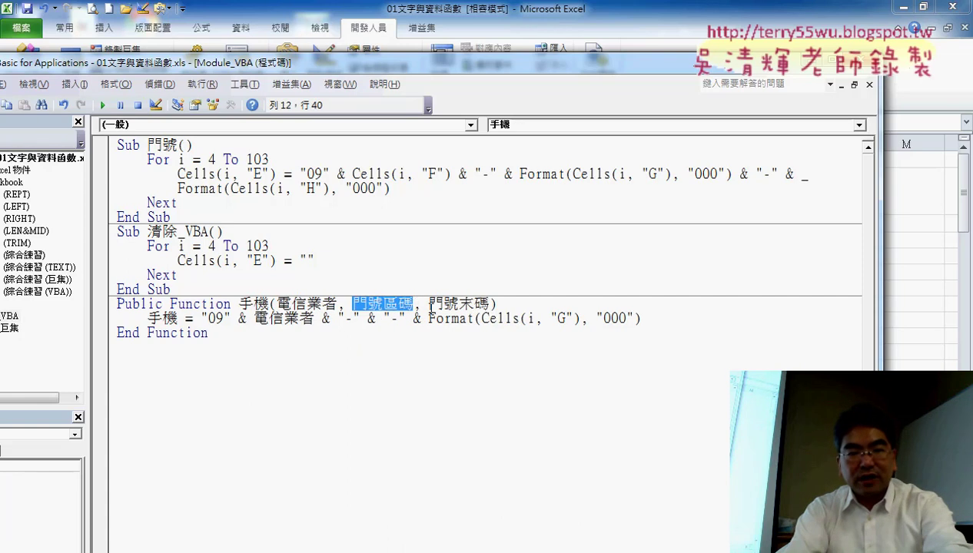
left_click_drag(429, 318, 575, 316)
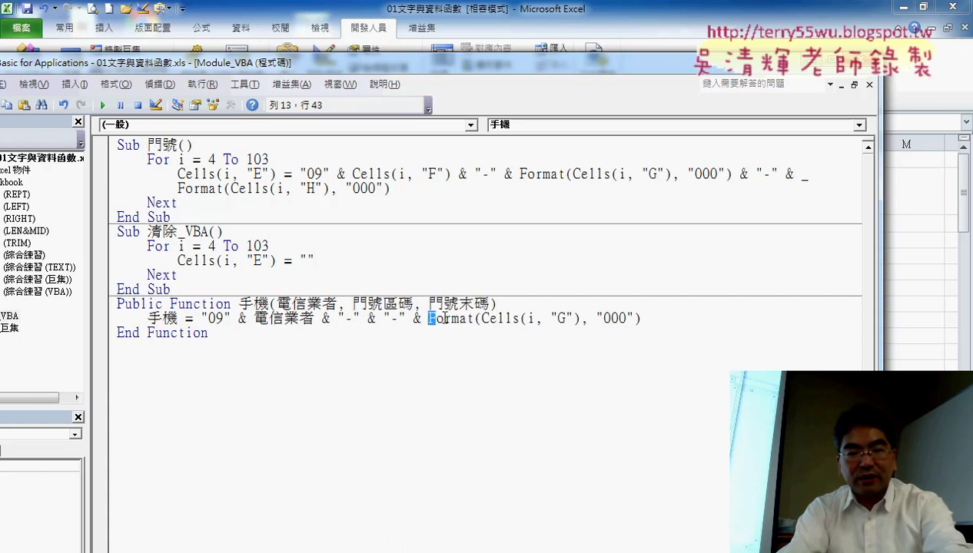
left_click(562, 318)
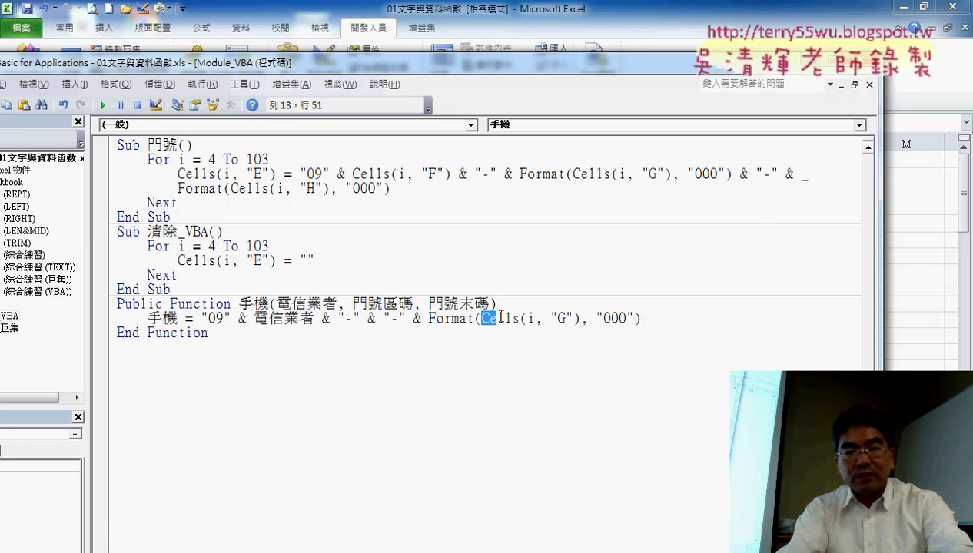
left_click_drag(479, 321, 567, 318)
key("ctrl+v")
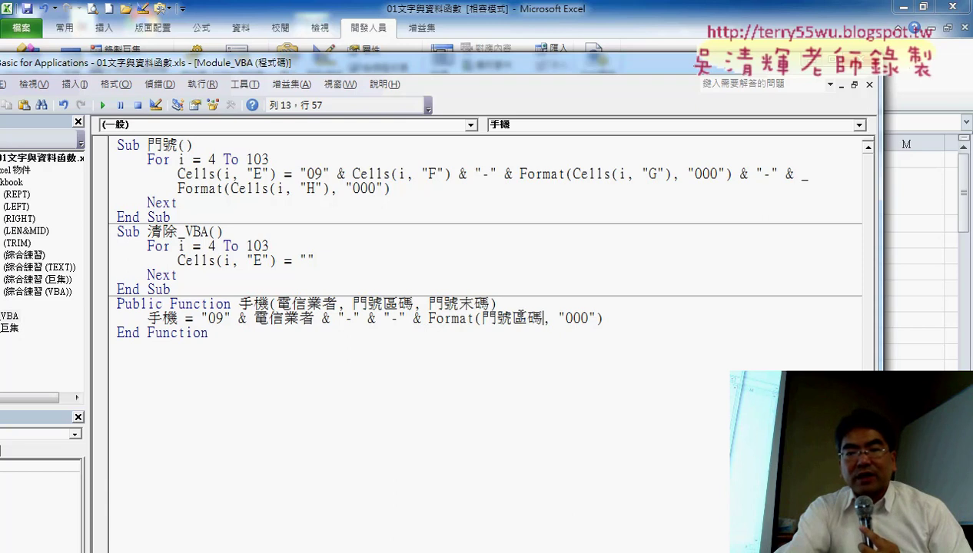
left_click_drag(596, 318, 581, 318)
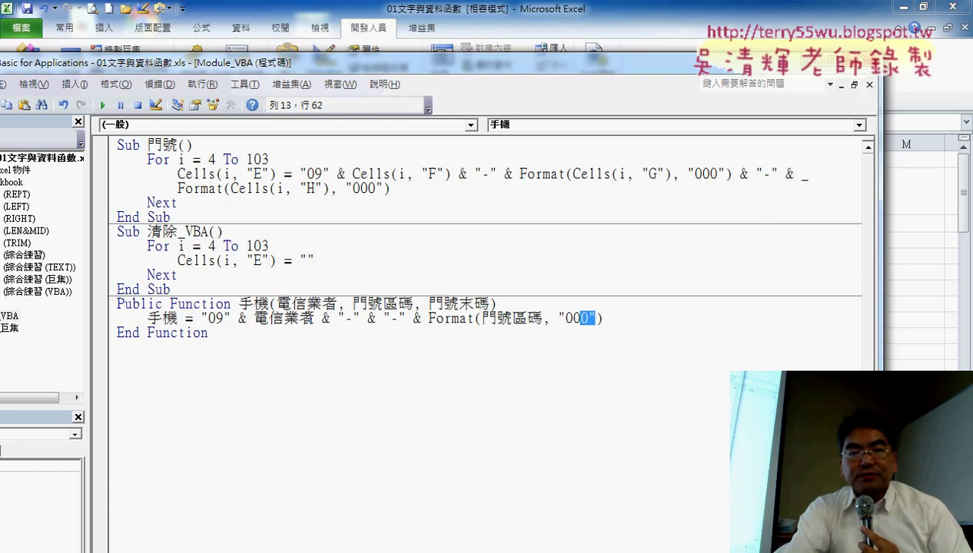
left_click_drag(313, 318, 615, 317)
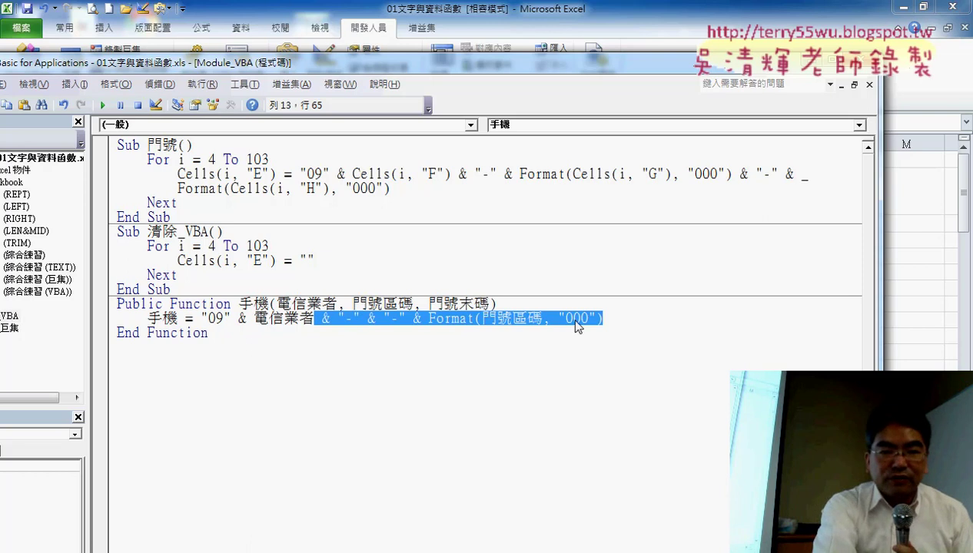
Append a second & "-" & Format part and change its 門號區碼 to 門號末碼.
key("ctrl+c")
left_click(632, 319)
key("ctrl+v")
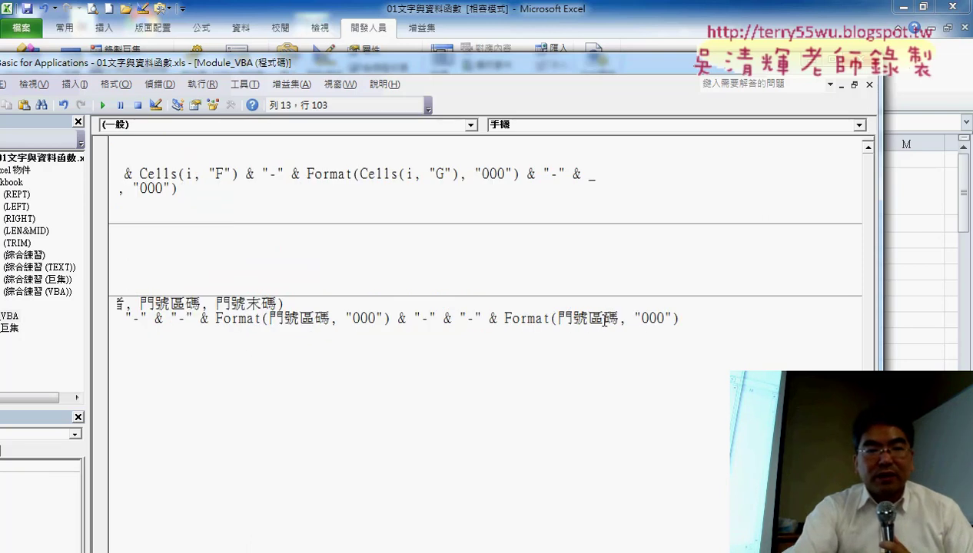
left_click_drag(216, 305, 277, 303)
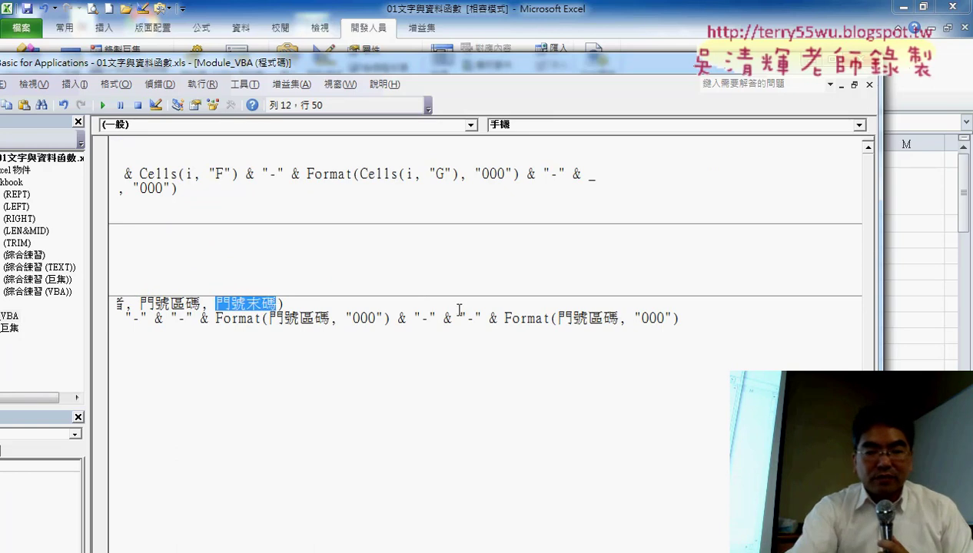
left_click_drag(558, 315, 617, 313)
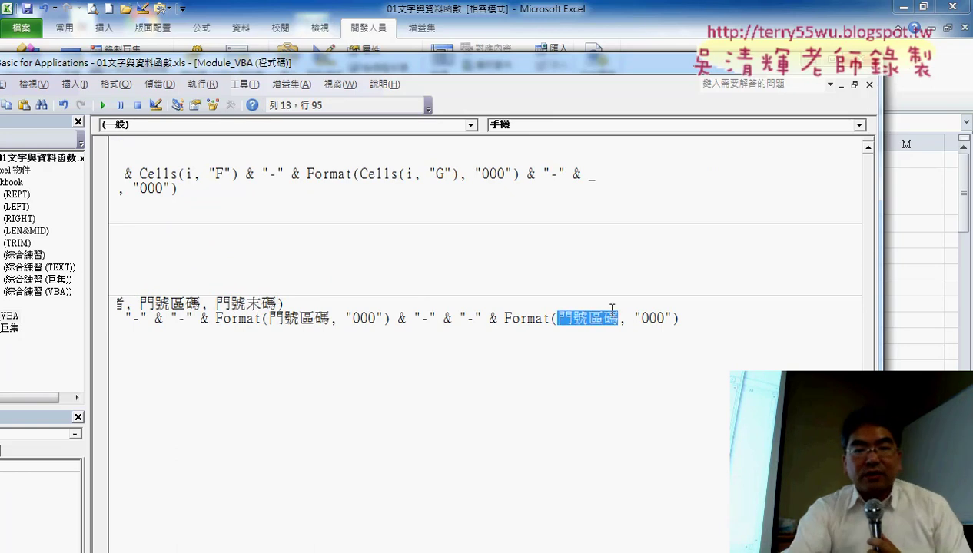
key("ctrl+v")
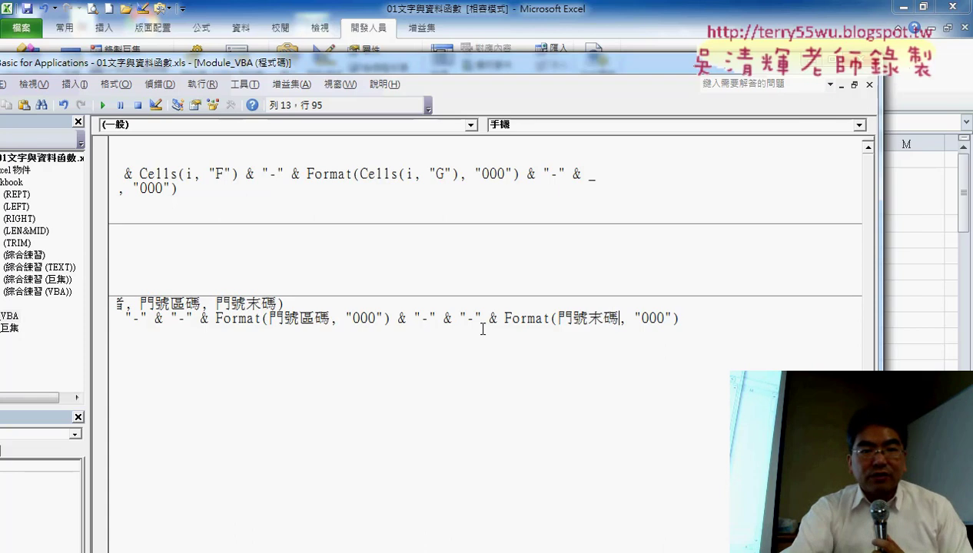
left_click(544, 347)
Split the long 手機 line with a _ continuation and indent the second line.
left_click_drag(342, 65, 404, 35)
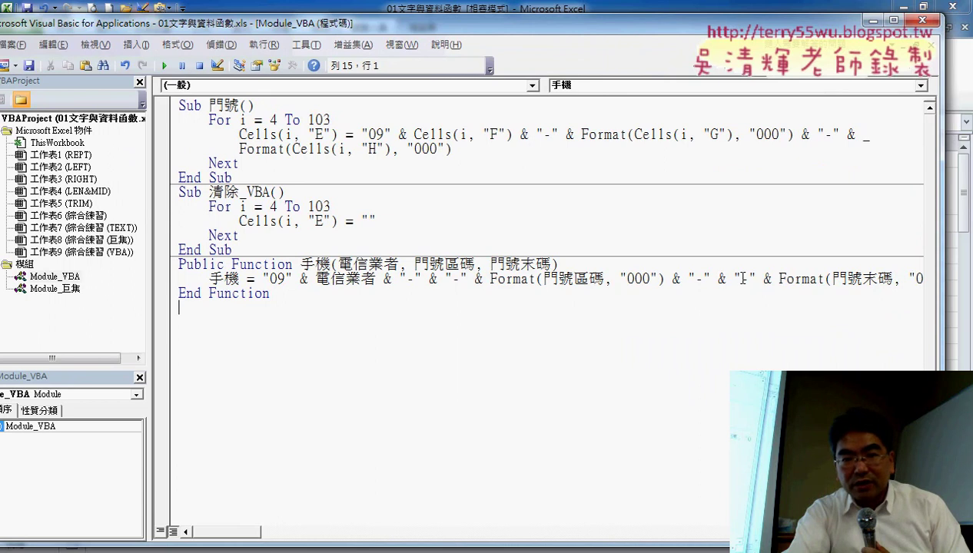
left_click(732, 278)
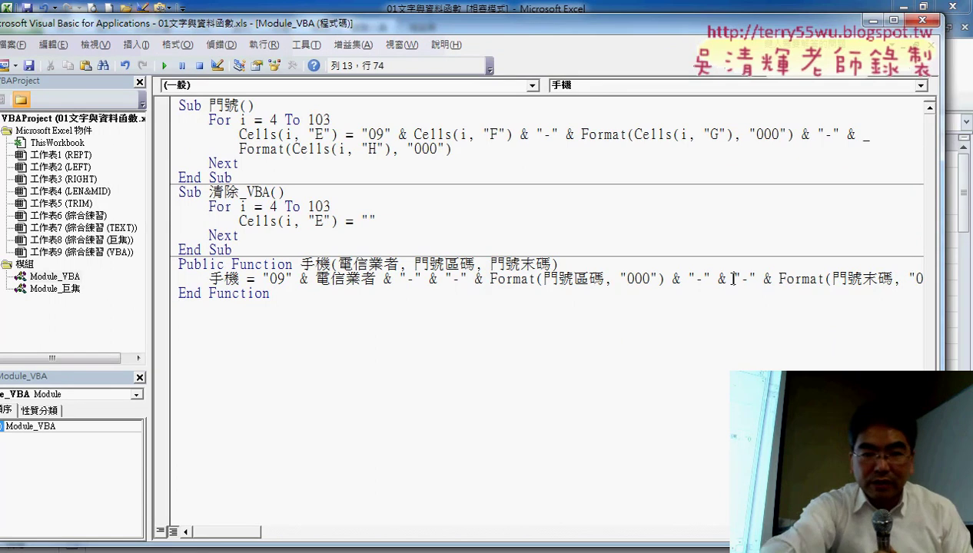
type("_")
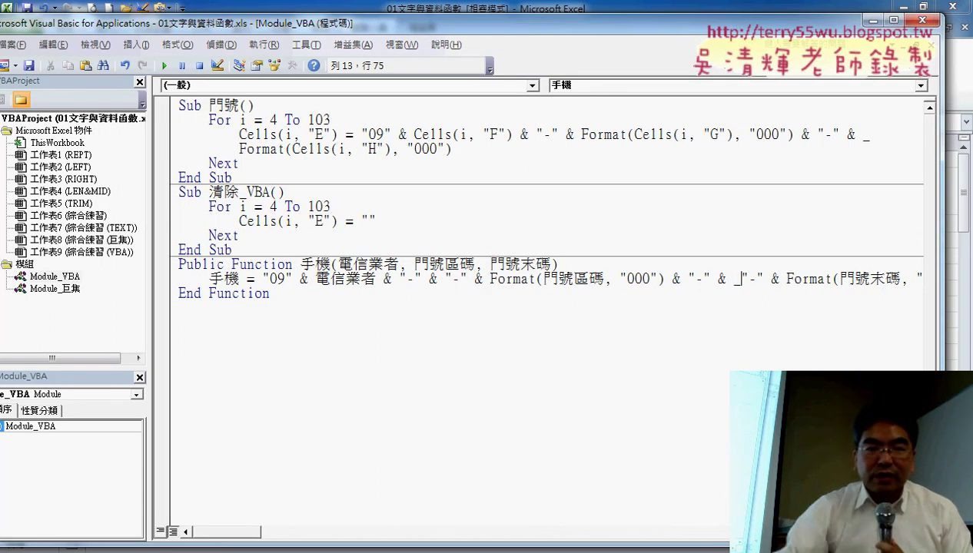
key("Return")
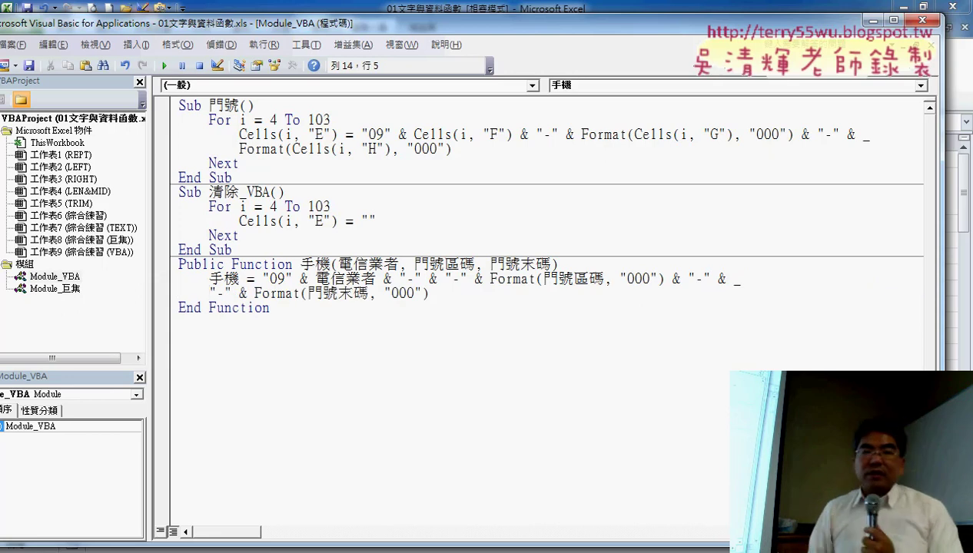
key("Tab")
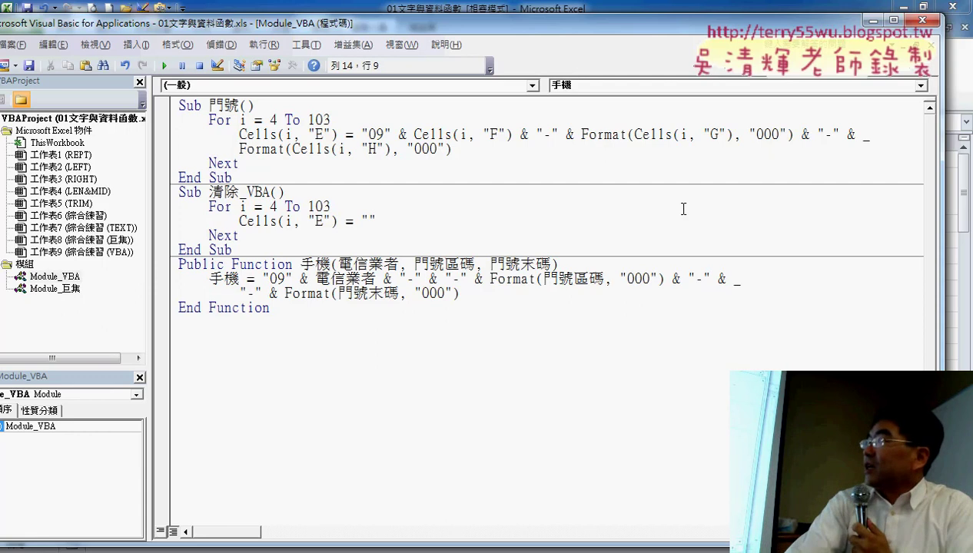
left_click(377, 263)
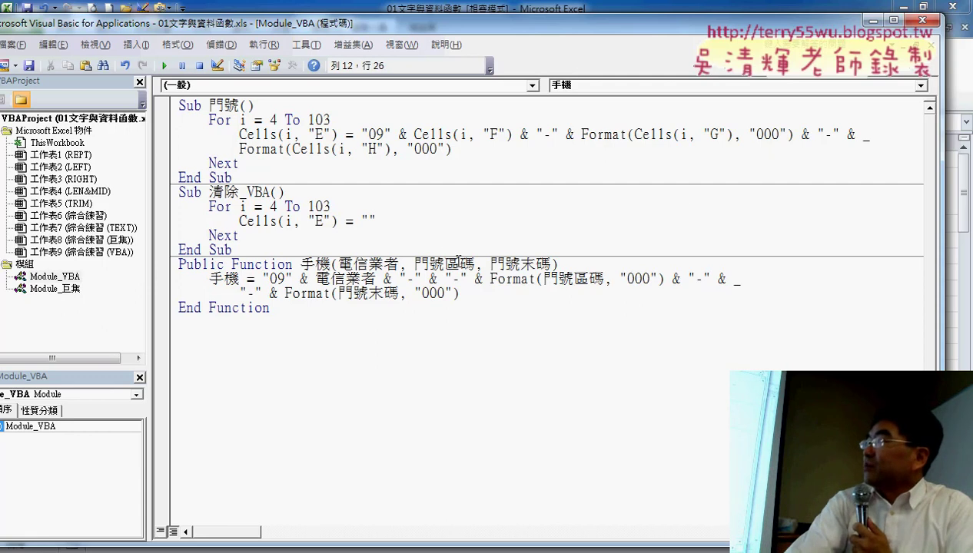
Walk through the 手機 code, highlighting the parameters, the "09" prefix and the returned expression.
double_click(455, 264)
left_click(525, 263)
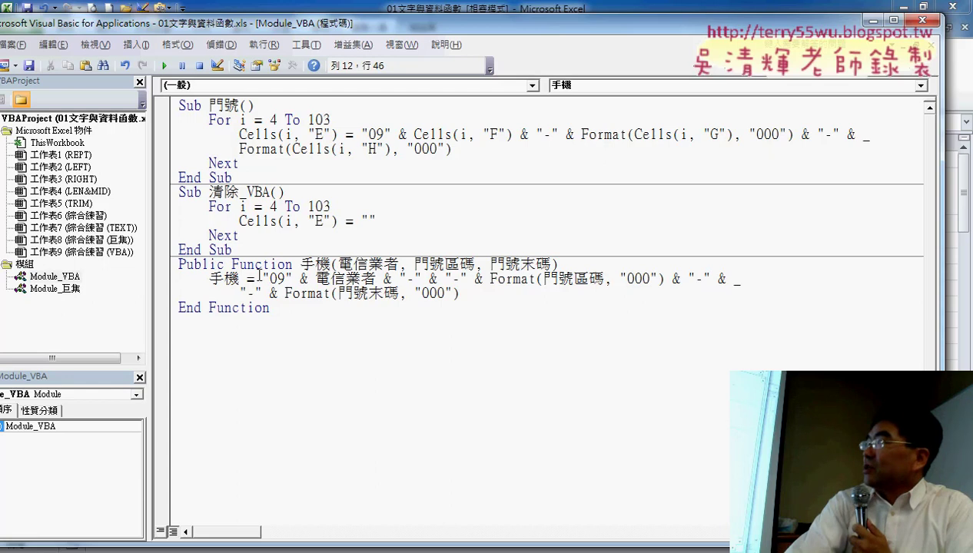
left_click_drag(259, 278, 293, 279)
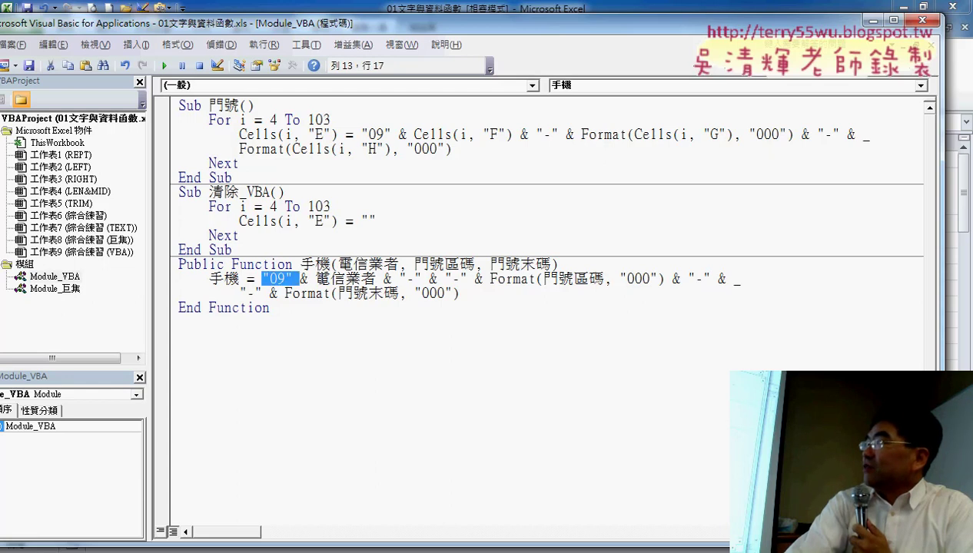
left_click(368, 279)
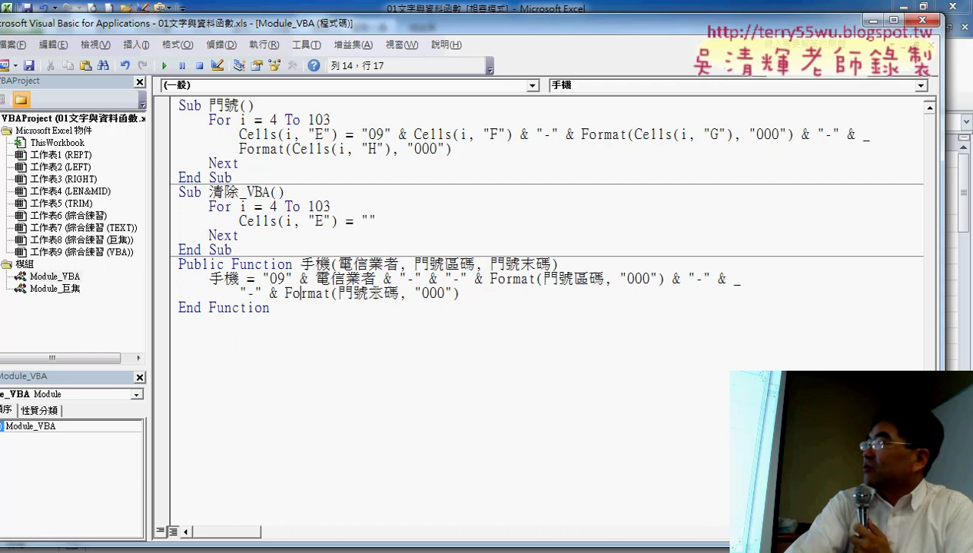
left_click_drag(461, 293, 266, 279)
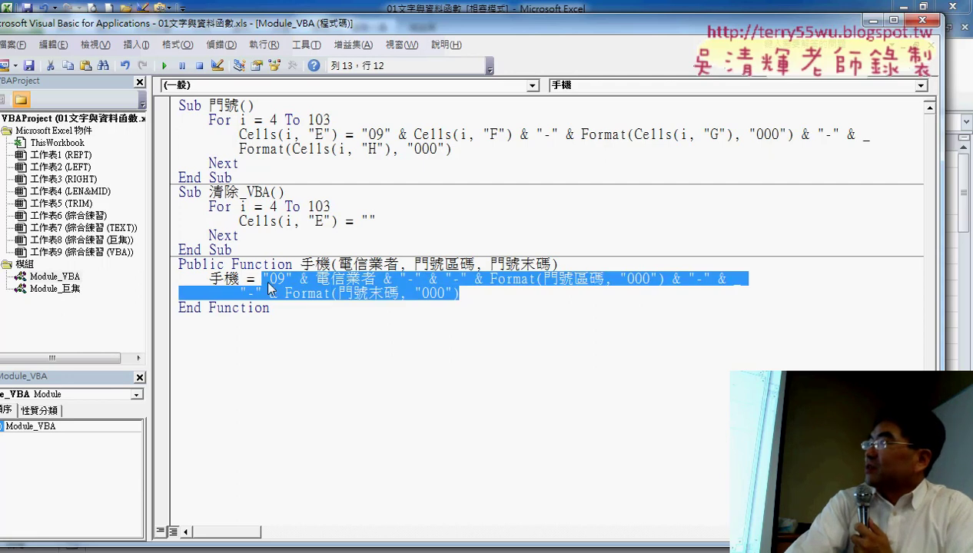
left_click(242, 279)
double_click(219, 279)
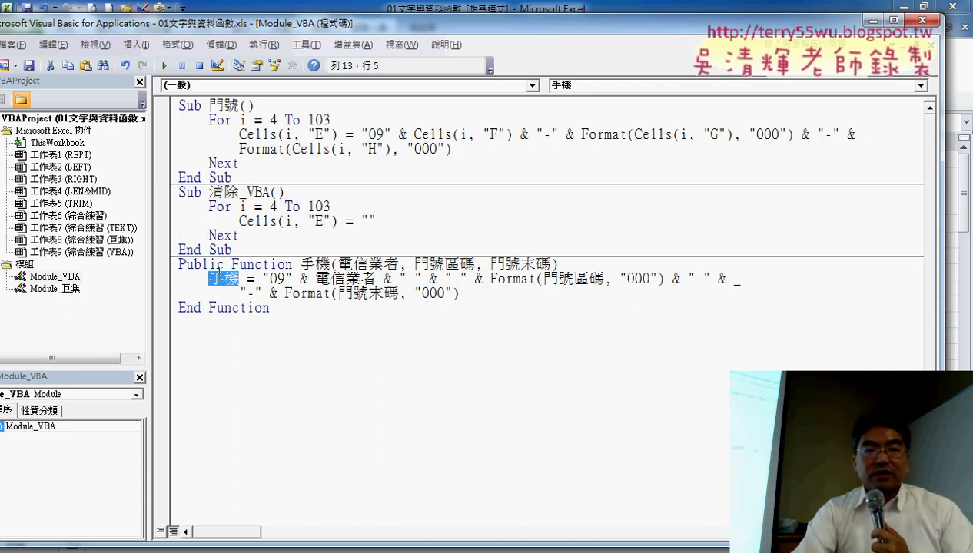
Move the VBA editor aside and return to the Excel worksheet.
left_click_drag(270, 29, 546, 44)
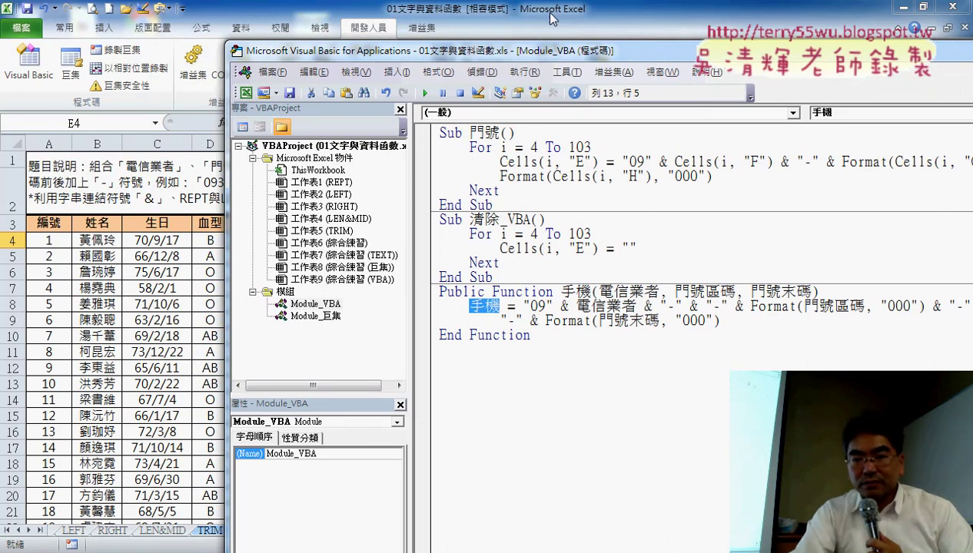
left_click_drag(545, 56, 330, 19)
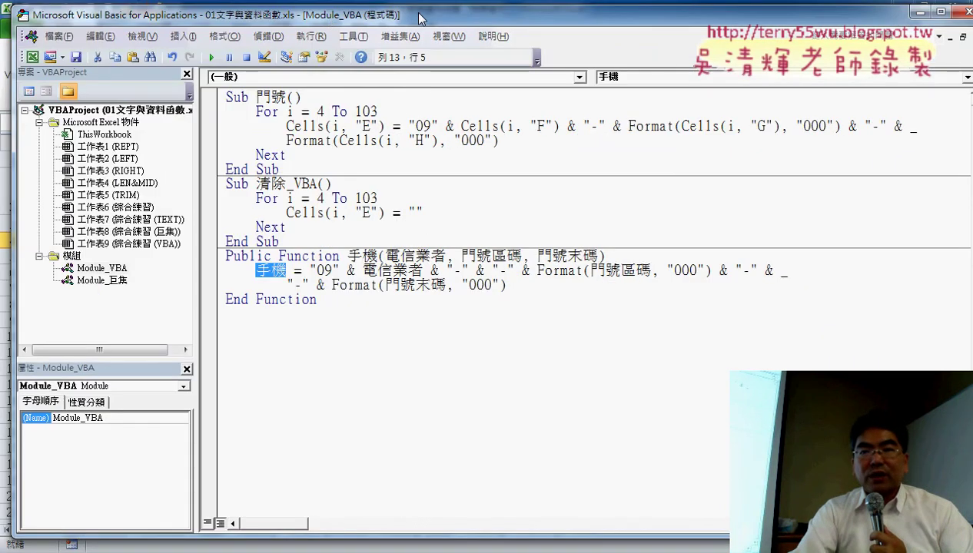
left_click_drag(421, 18, 405, 29)
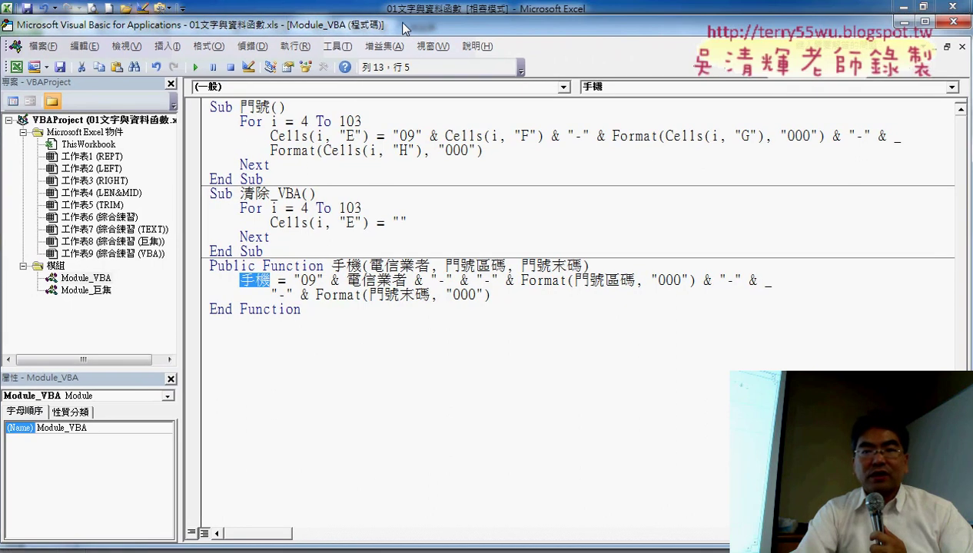
left_click(900, 25)
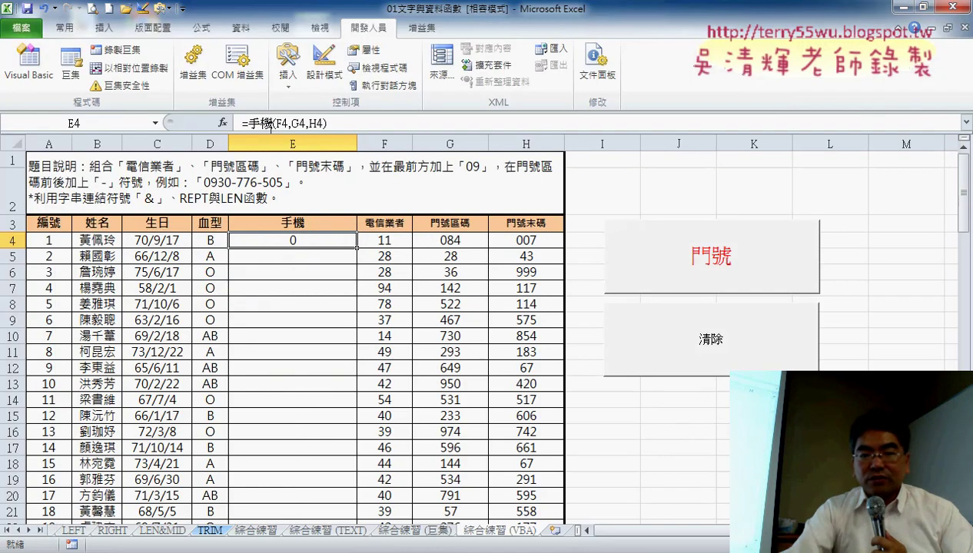
Clear E4's formula and insert 手機 again from the 使用者定義 category.
left_click(285, 123)
left_click_drag(334, 123, 216, 124)
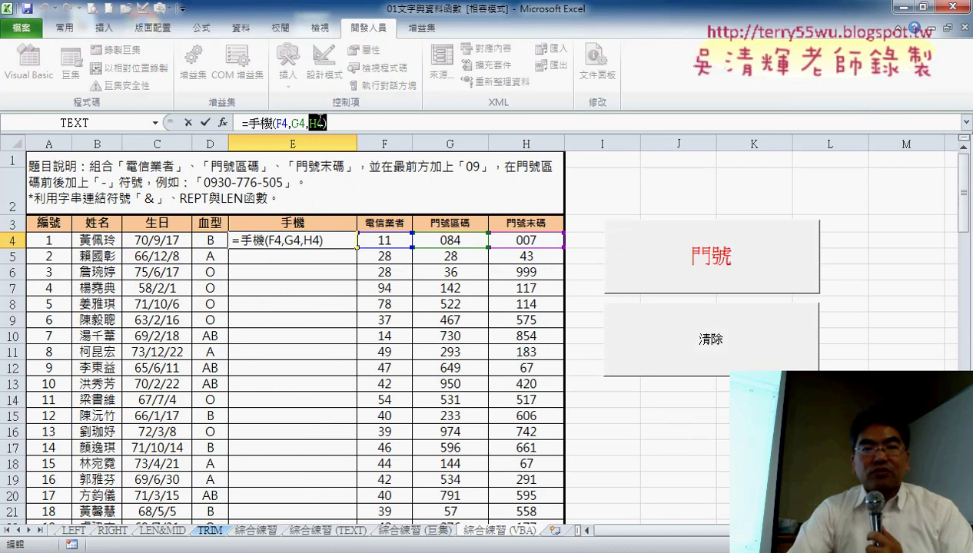
key("Delete")
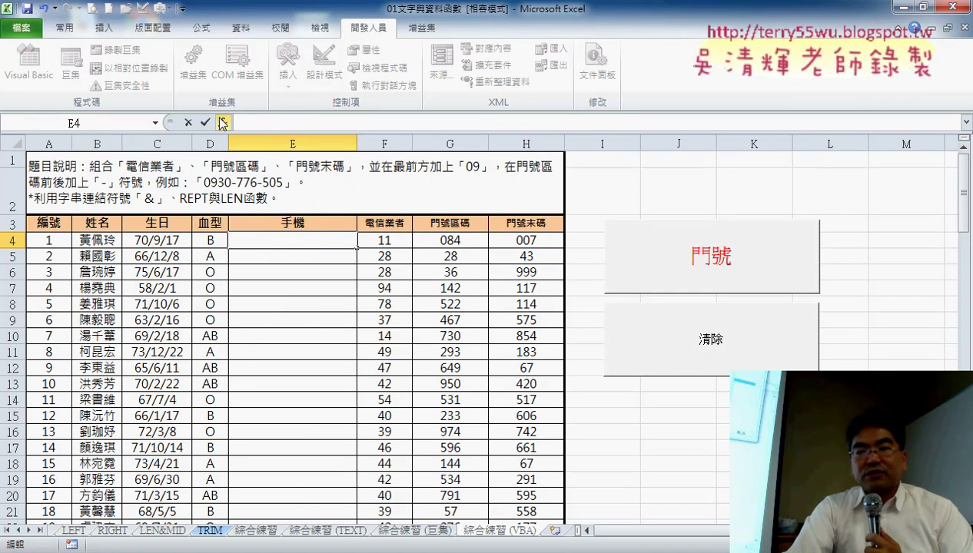
left_click(222, 123)
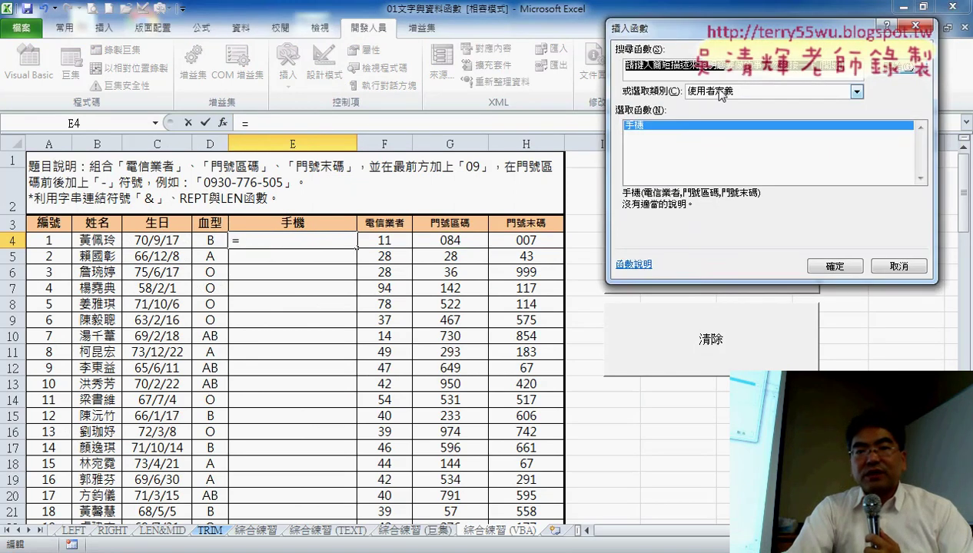
left_click(721, 94)
left_click(725, 207)
left_click(665, 130)
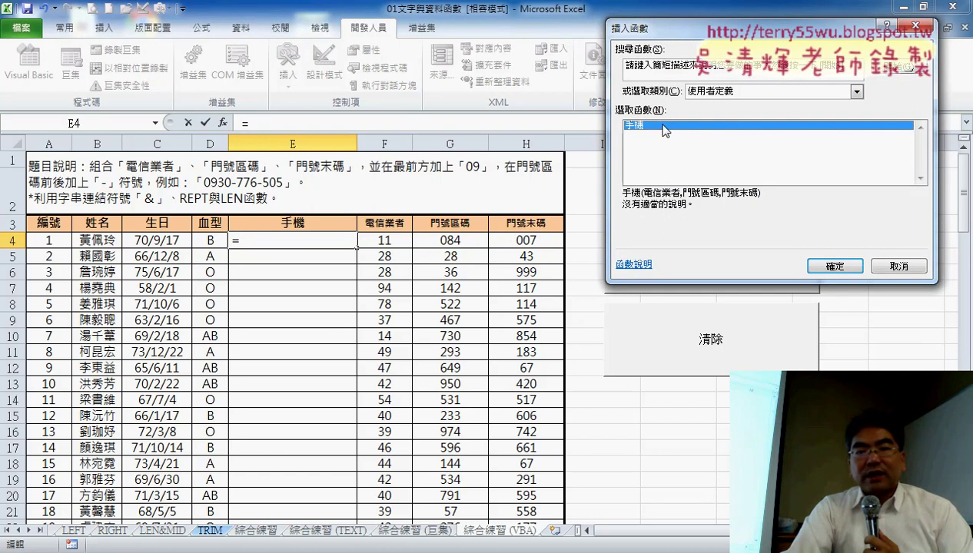
double_click(665, 131)
Set the 手機 arguments to F4, G4 and H4.
left_click_drag(635, 25, 303, 285)
left_click(381, 240)
left_click(385, 333)
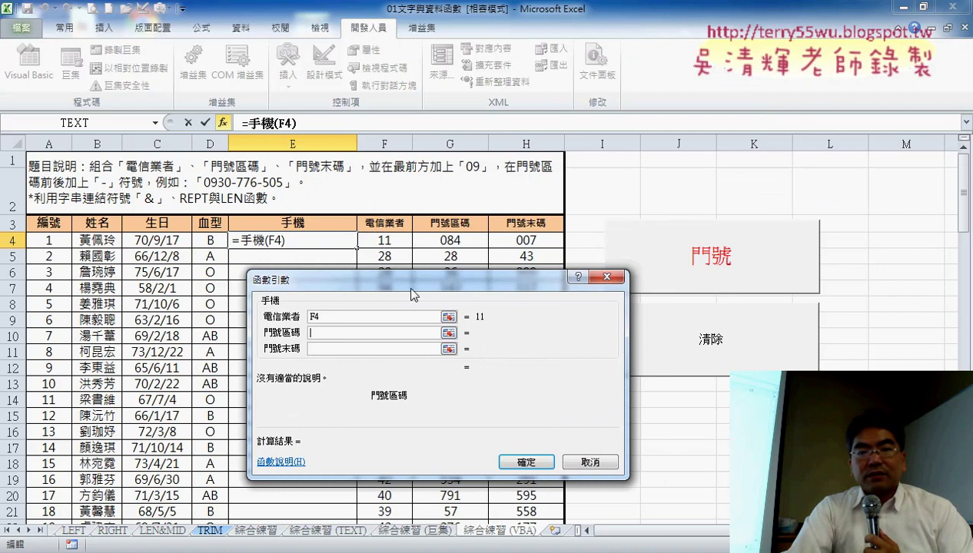
left_click(449, 240)
left_click(336, 349)
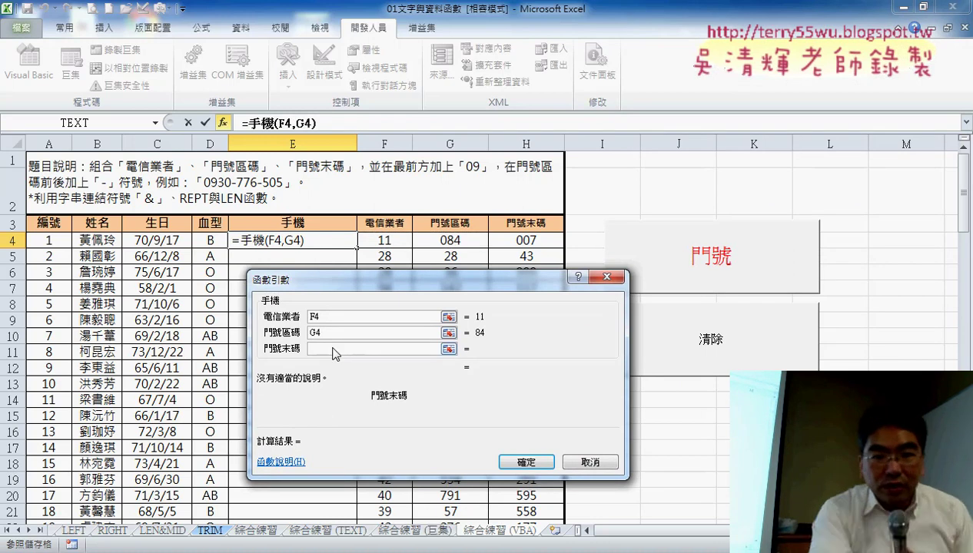
left_click(531, 241)
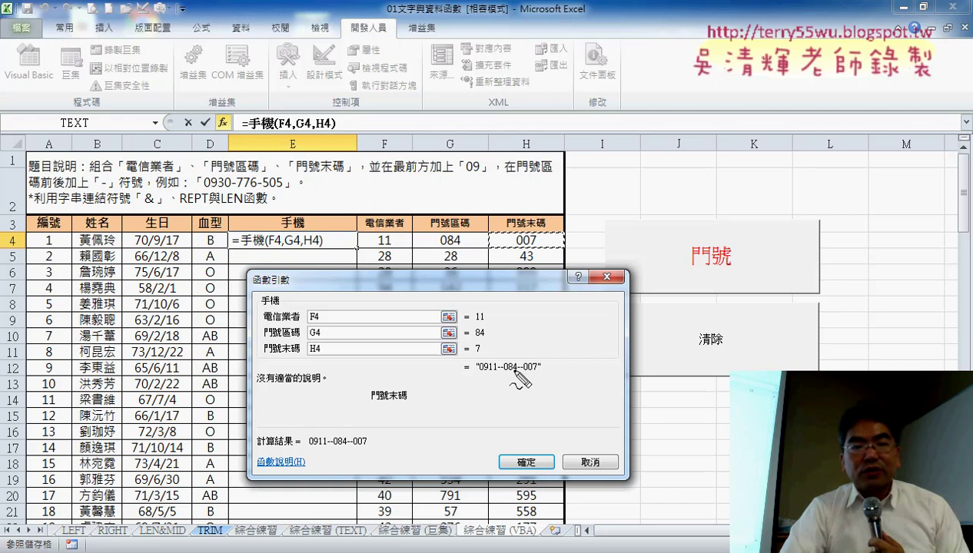
mouse_move(548, 381)
left_mouse_down()
mouse_move(486, 384)
mouse_move(471, 355)
mouse_move(532, 379)
left_mouse_up()
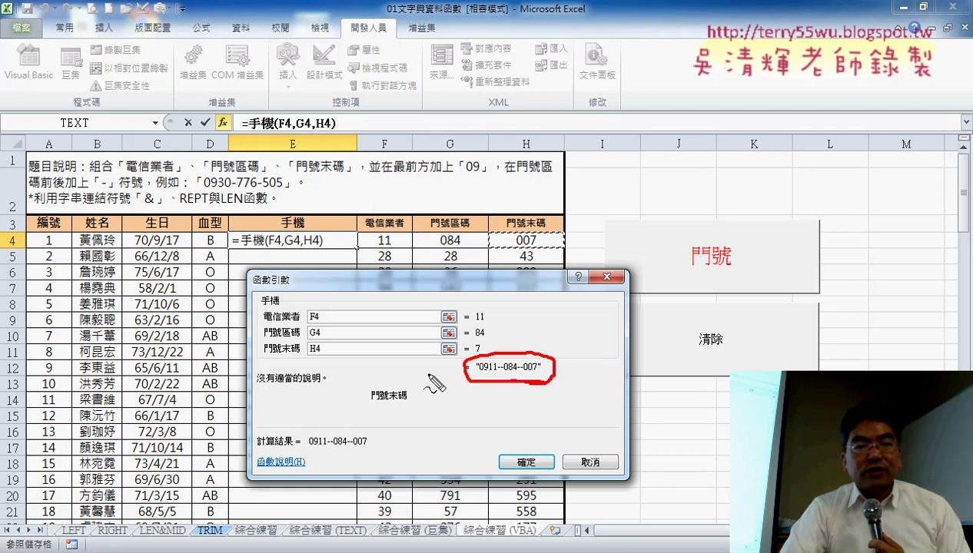
mouse_move(314, 255)
left_mouse_down()
mouse_move(304, 257)
mouse_move(342, 250)
left_mouse_up()
mouse_move(467, 361)
left_mouse_down()
mouse_move(315, 383)
mouse_move(278, 290)
mouse_move(290, 258)
left_mouse_up()
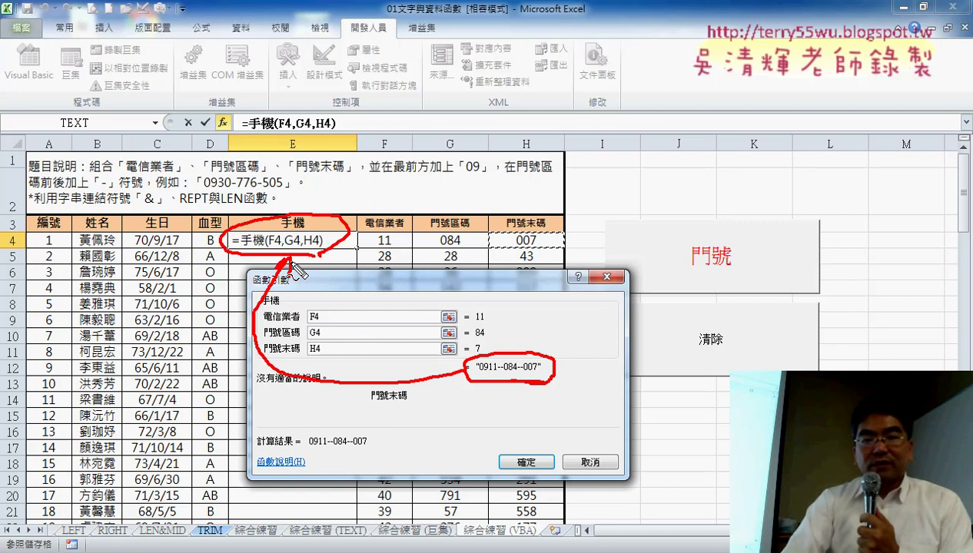
key("Escape")
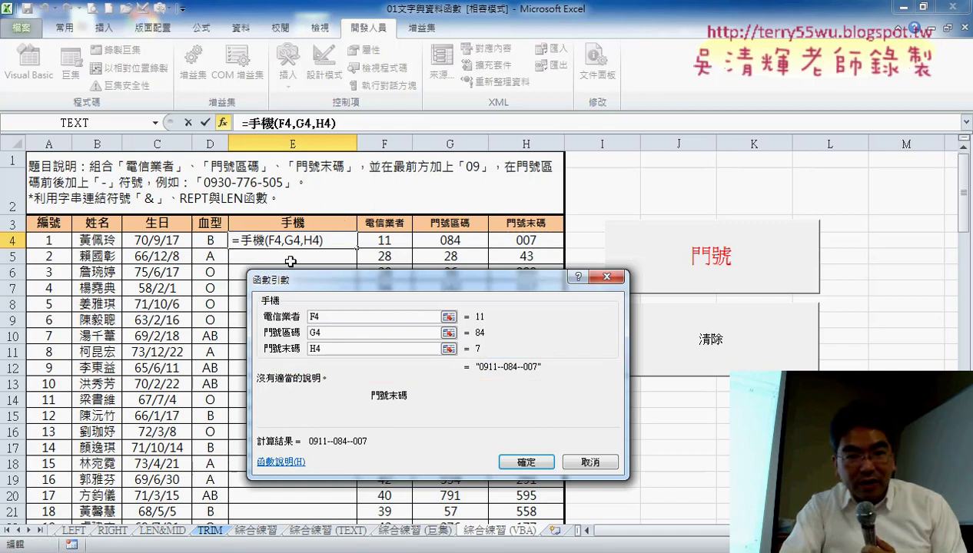
left_click(524, 462)
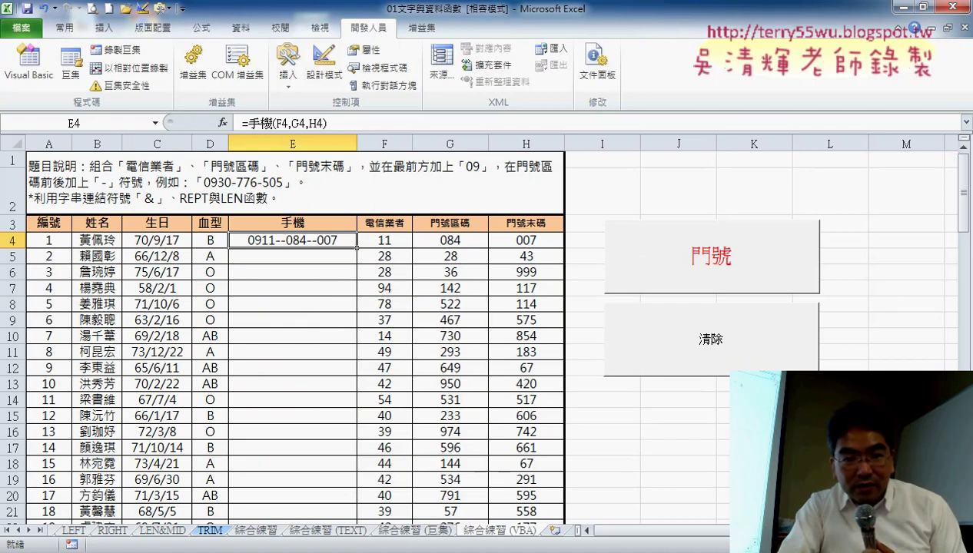
left_click(253, 472)
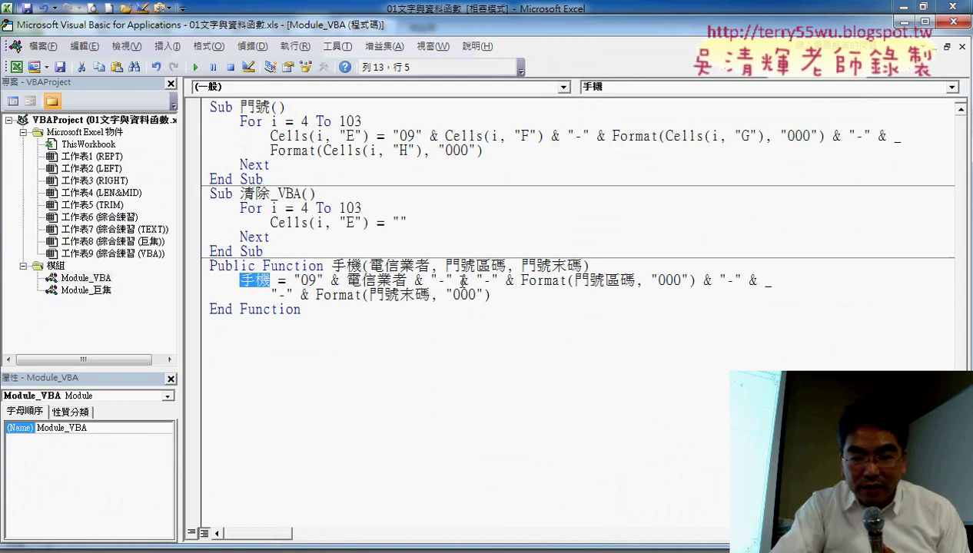
Delete both duplicate & "-" pieces and extra spaces from the 手機 line, then close the editor.
left_click_drag(460, 281, 506, 281)
key("Delete")
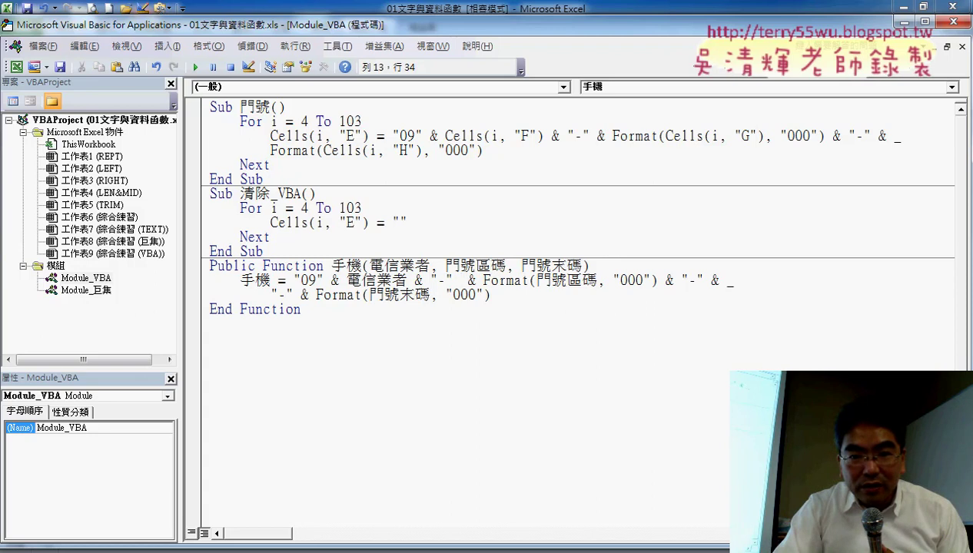
key("BackSpace")
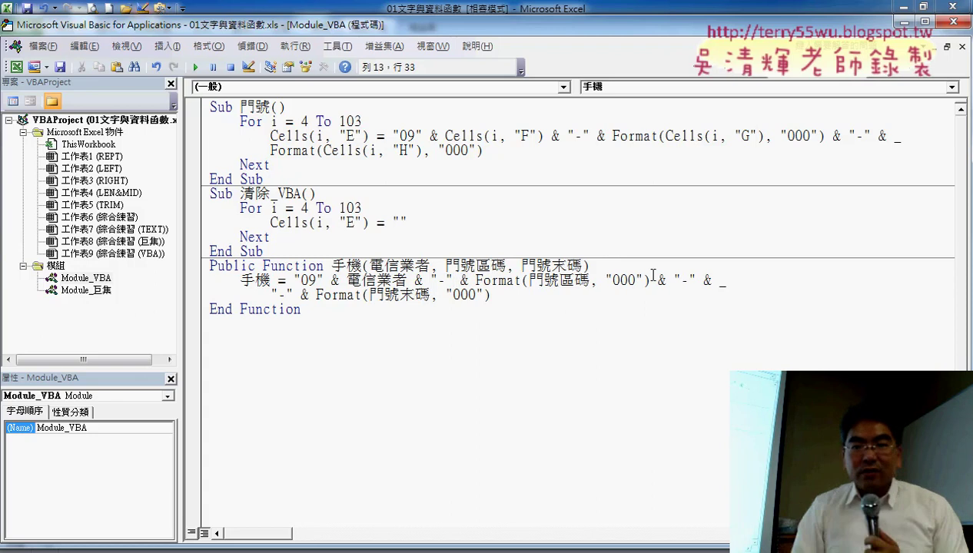
left_click_drag(659, 280, 698, 280)
key("Delete")
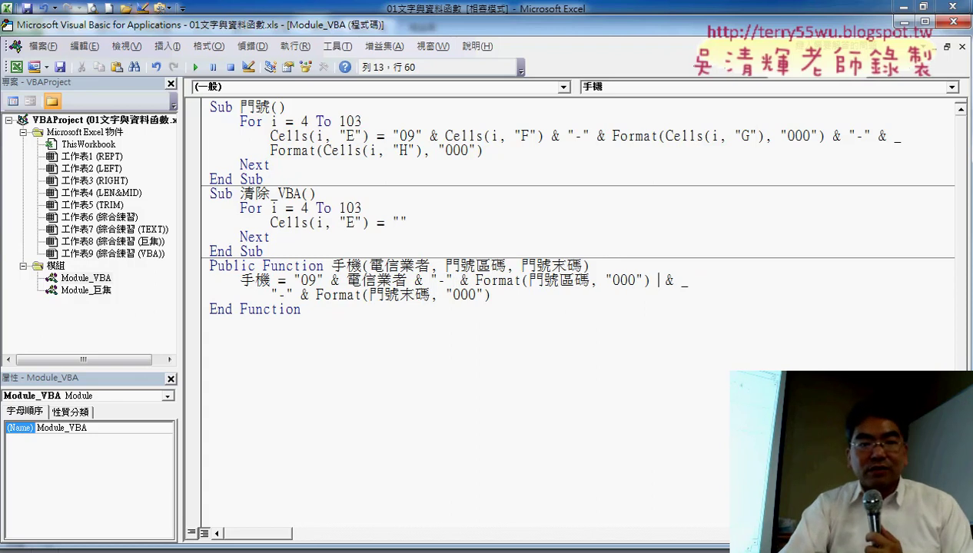
key("BackSpace")
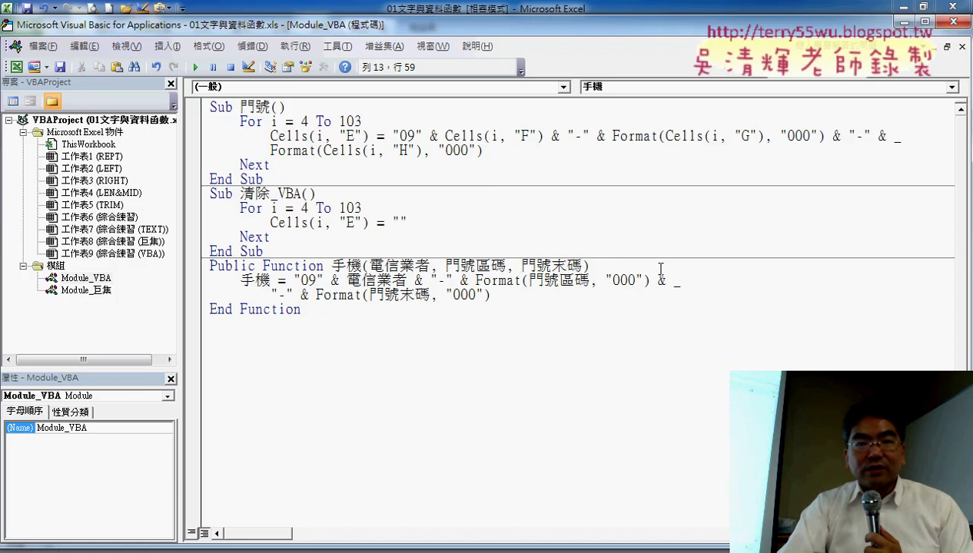
left_click(954, 22)
left_click(265, 123)
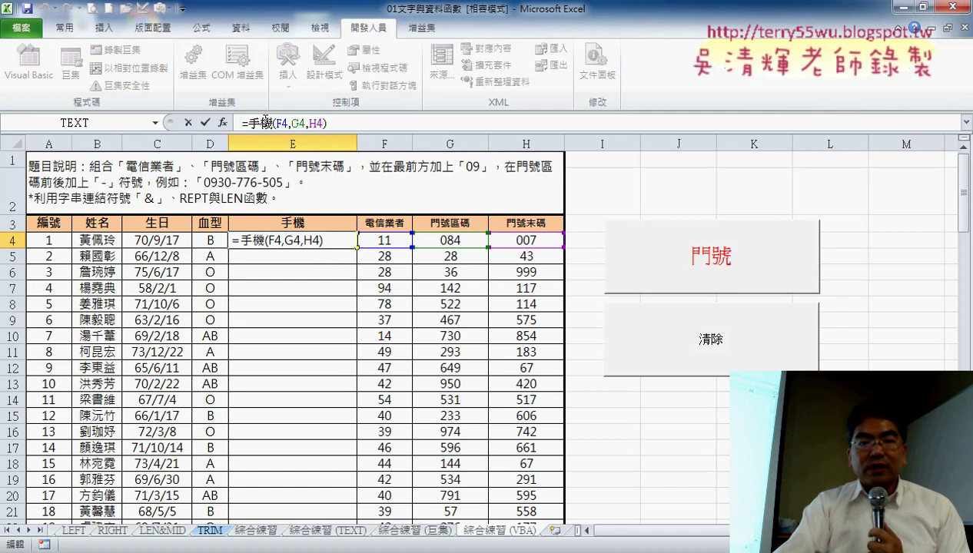
Commit the E4 formula and fill it down column E to the table's last row.
left_click(205, 123)
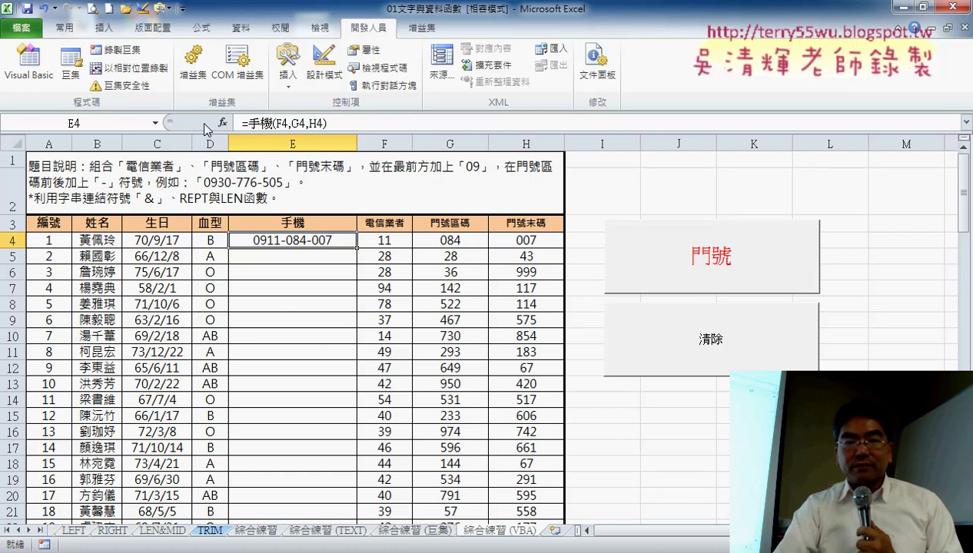
double_click(356, 247)
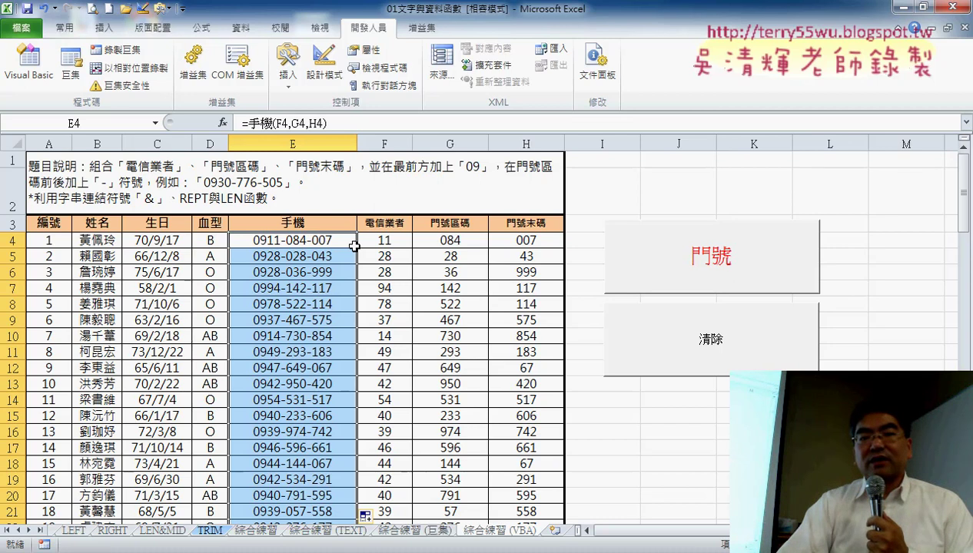
key("ctrl+z")
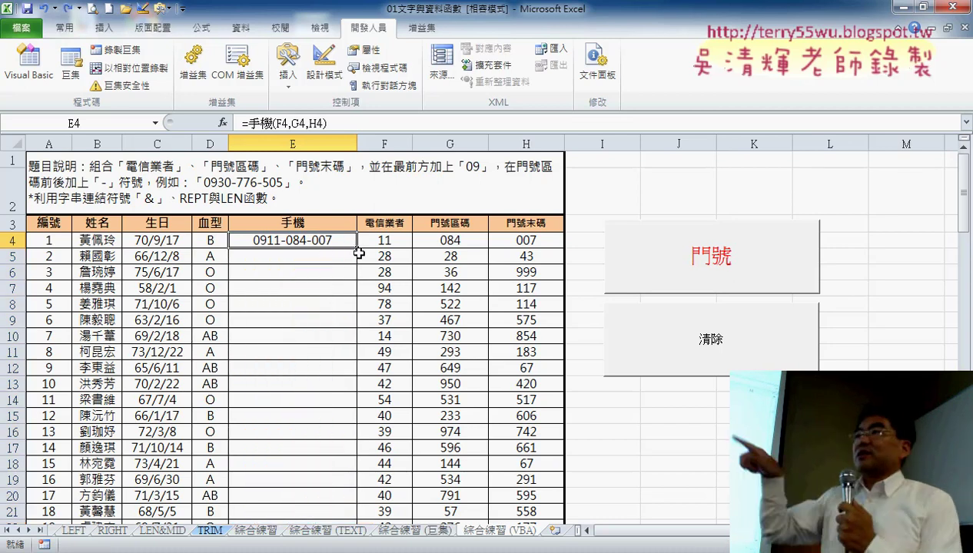
double_click(357, 248)
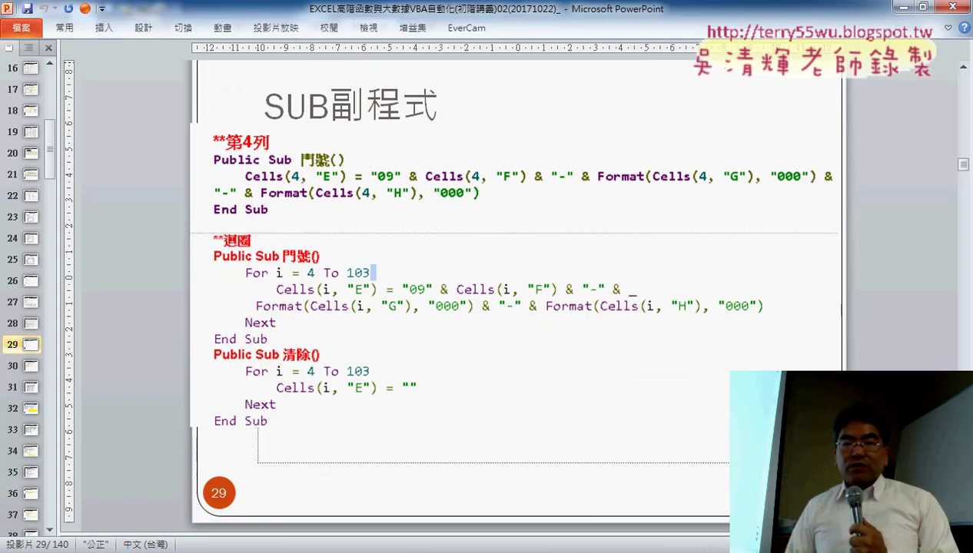
Scroll from slide 29 past slide 31 and settle on slide 30's 手機 and 手機範圍 code.
scroll(355, 365, "down", 1)
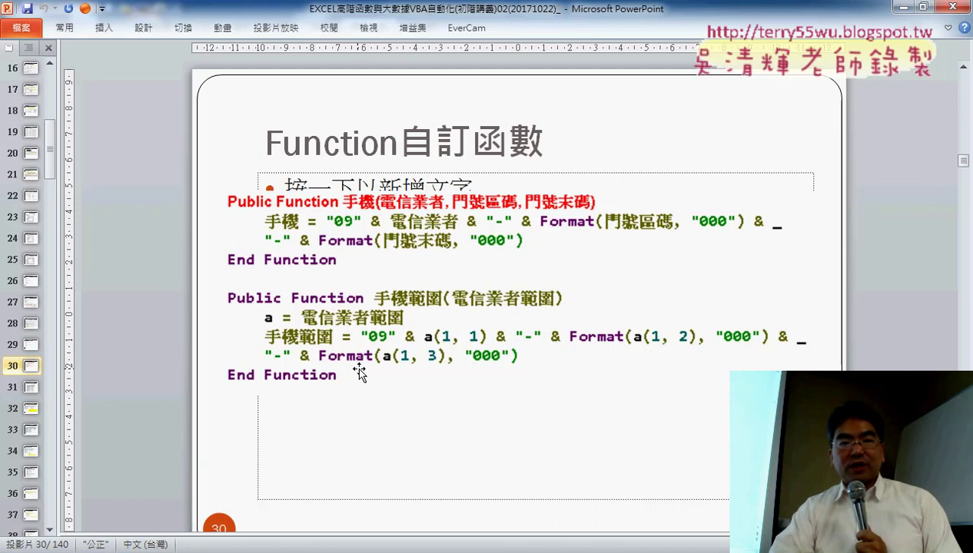
scroll(351, 382, "down", 3)
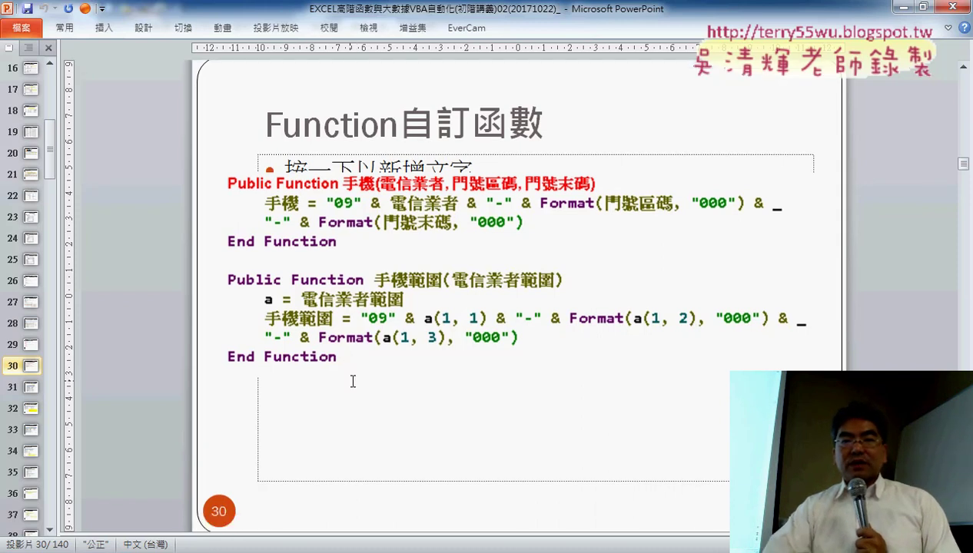
scroll(351, 385, "up", 1)
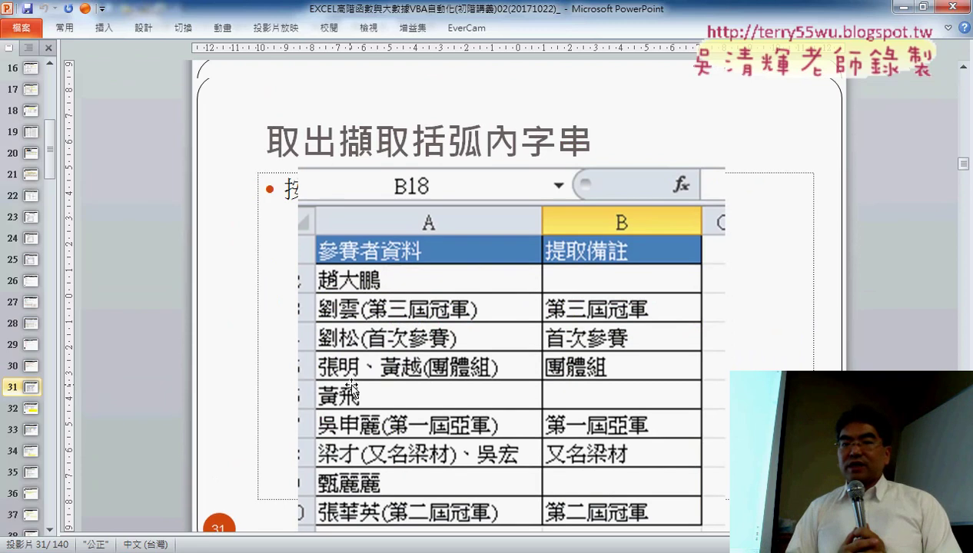
scroll(351, 385, "up", 1)
scroll(351, 385, "down", 1)
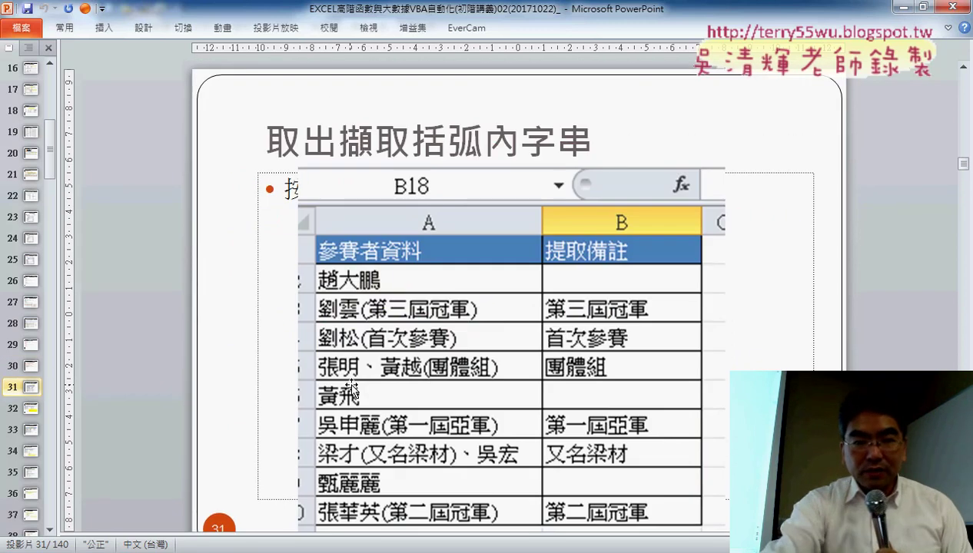
scroll(351, 389, "up", 2)
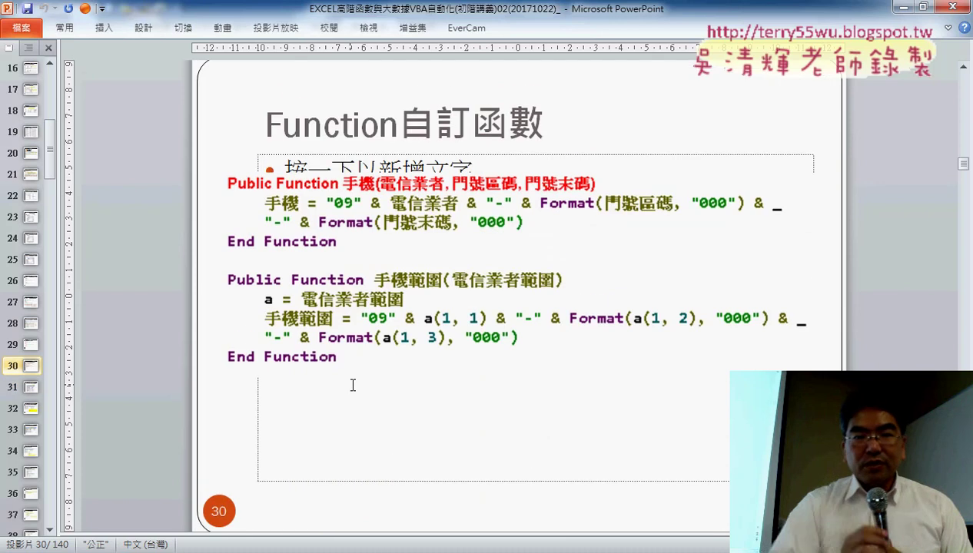